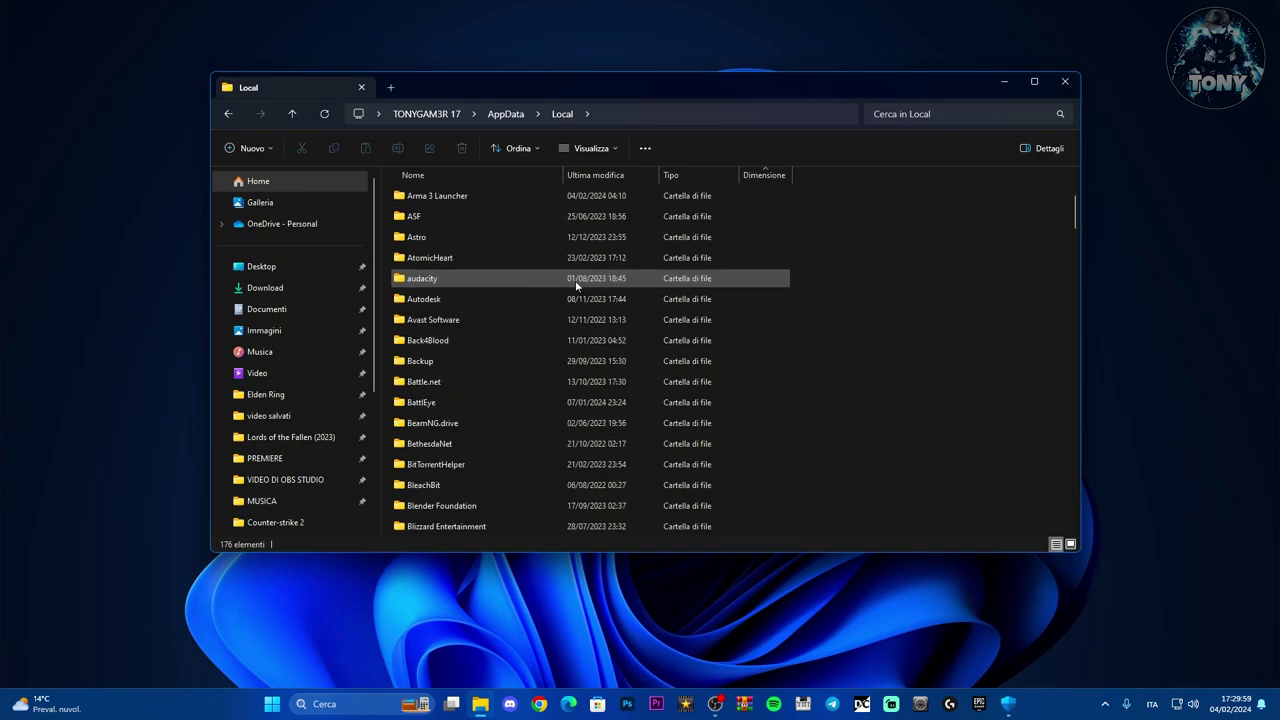
Delete the webcache_4430 folder inside EpicGamesLauncher\Saved in the Local folder
scroll(575, 280, down, 5)
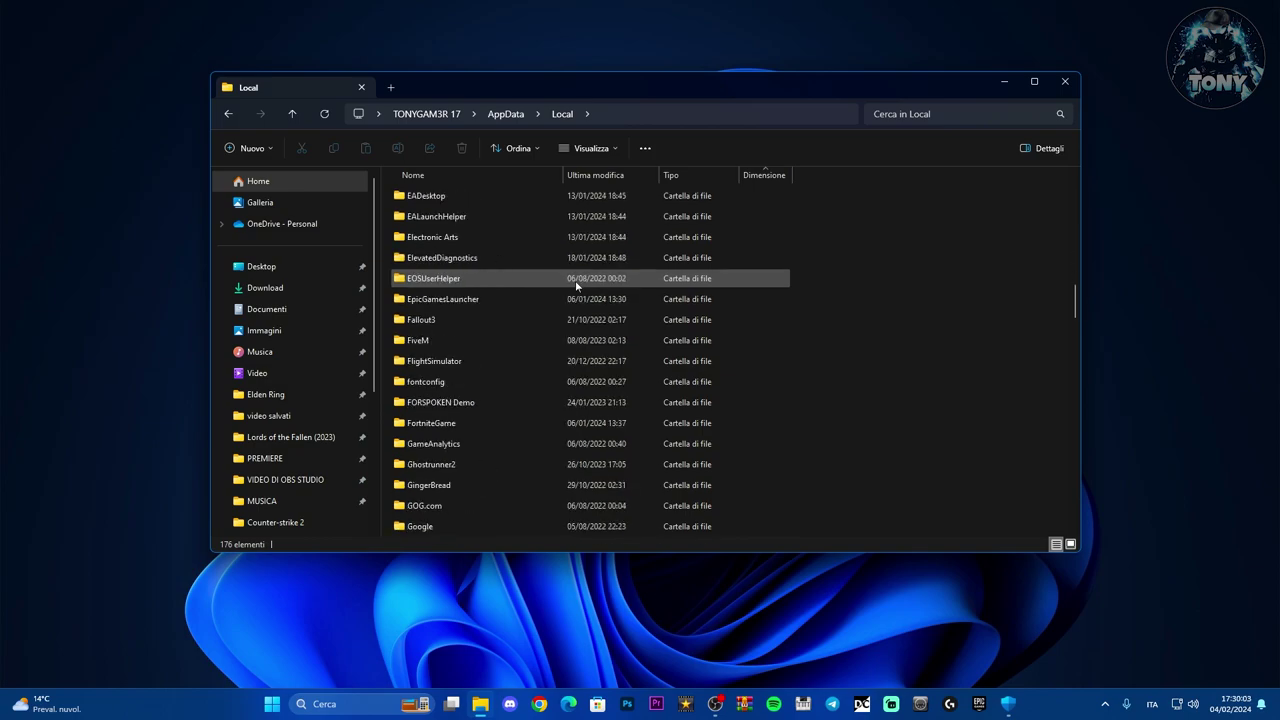
click(500, 297)
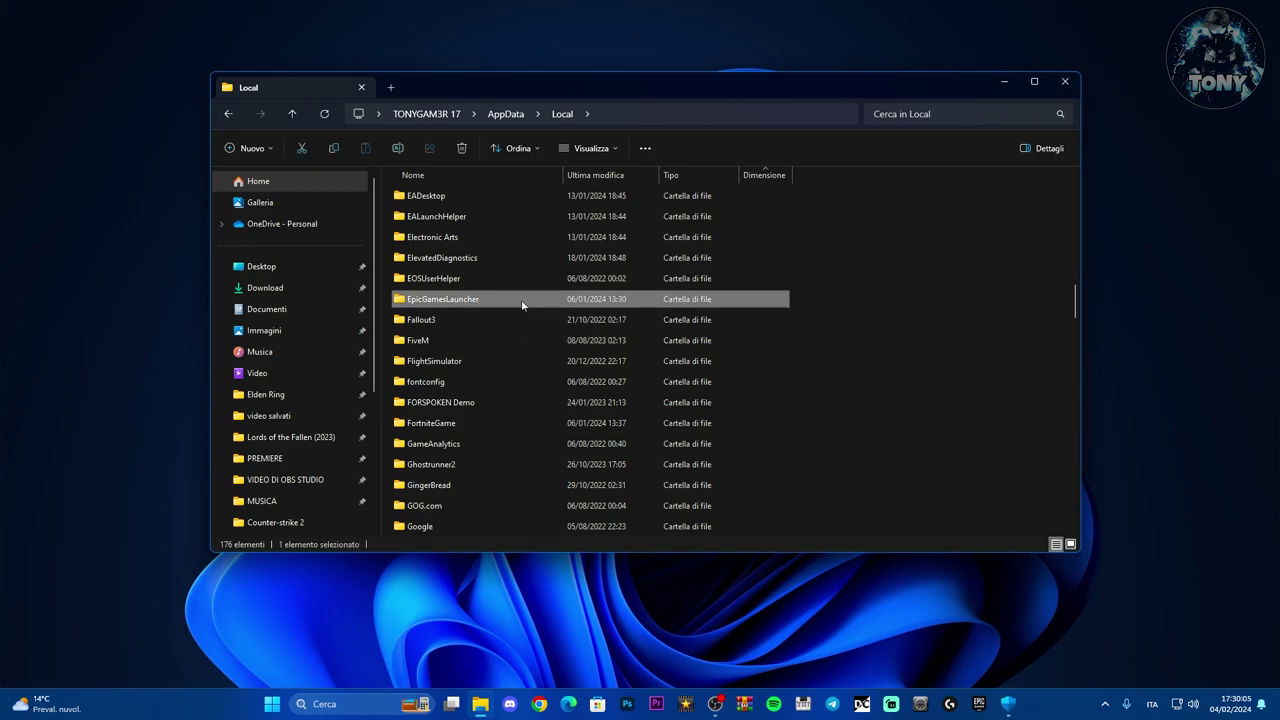
double_click(507, 299)
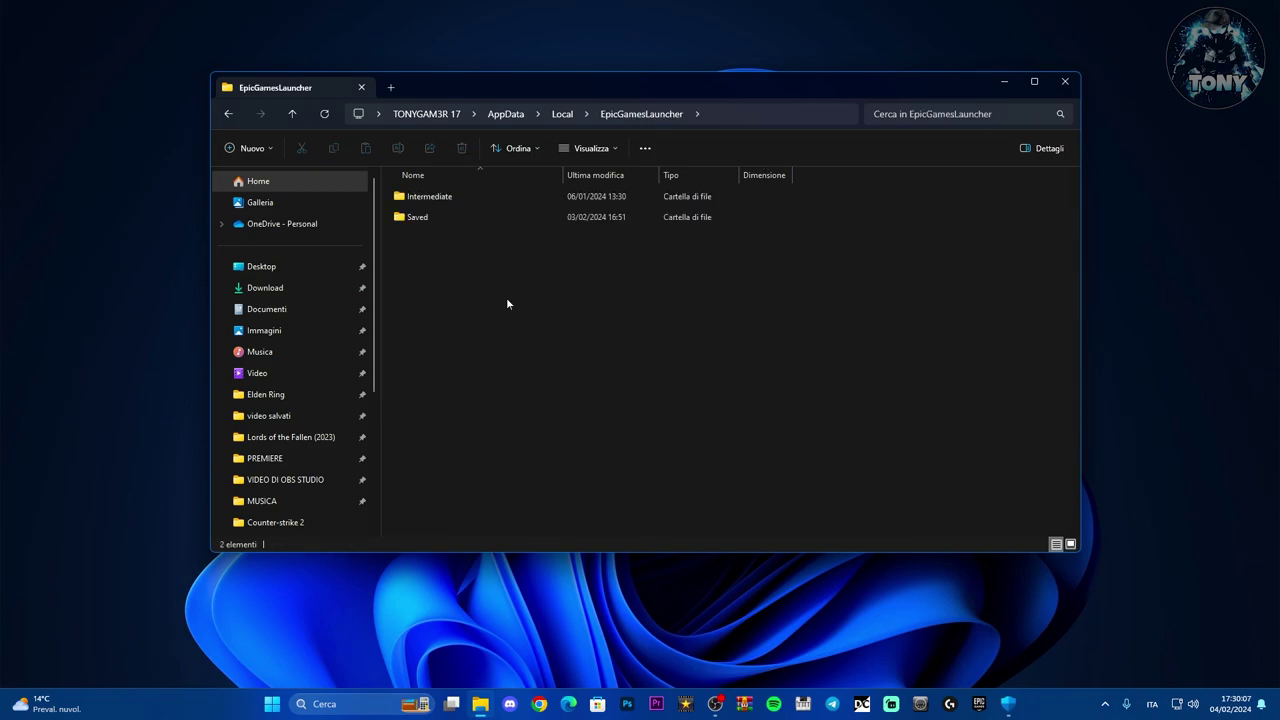
double_click(446, 217)
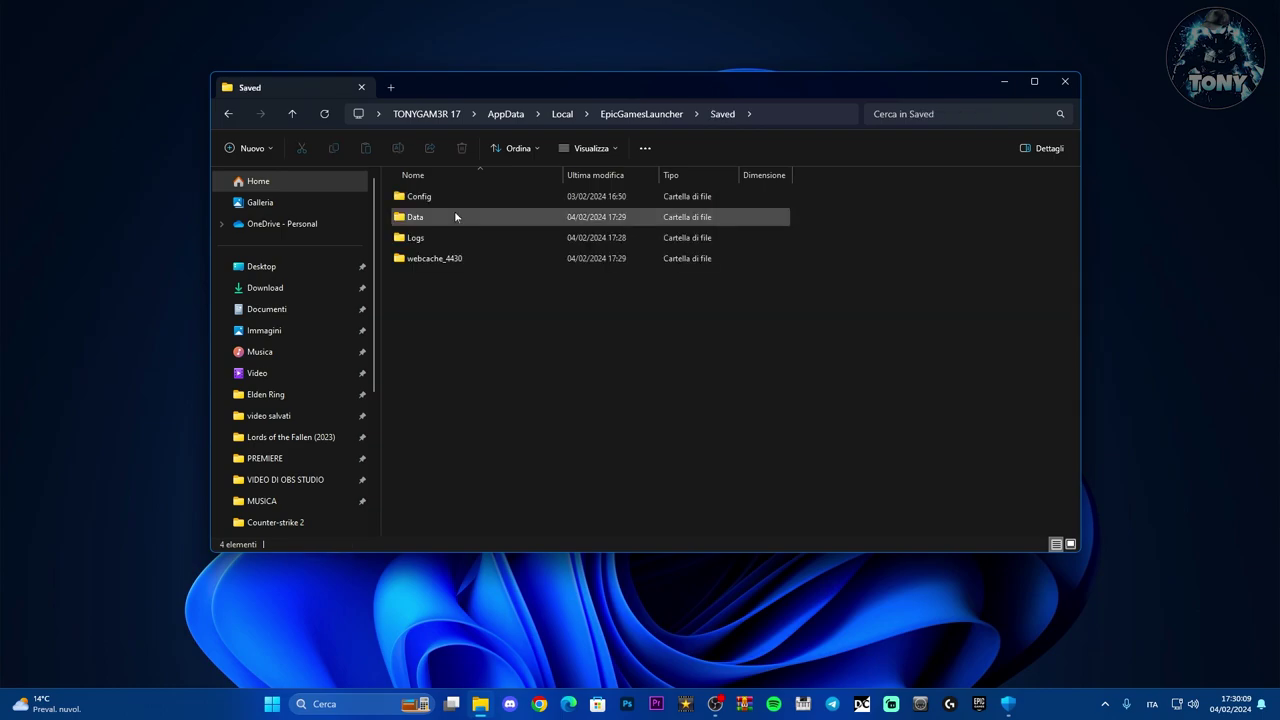
click(457, 258)
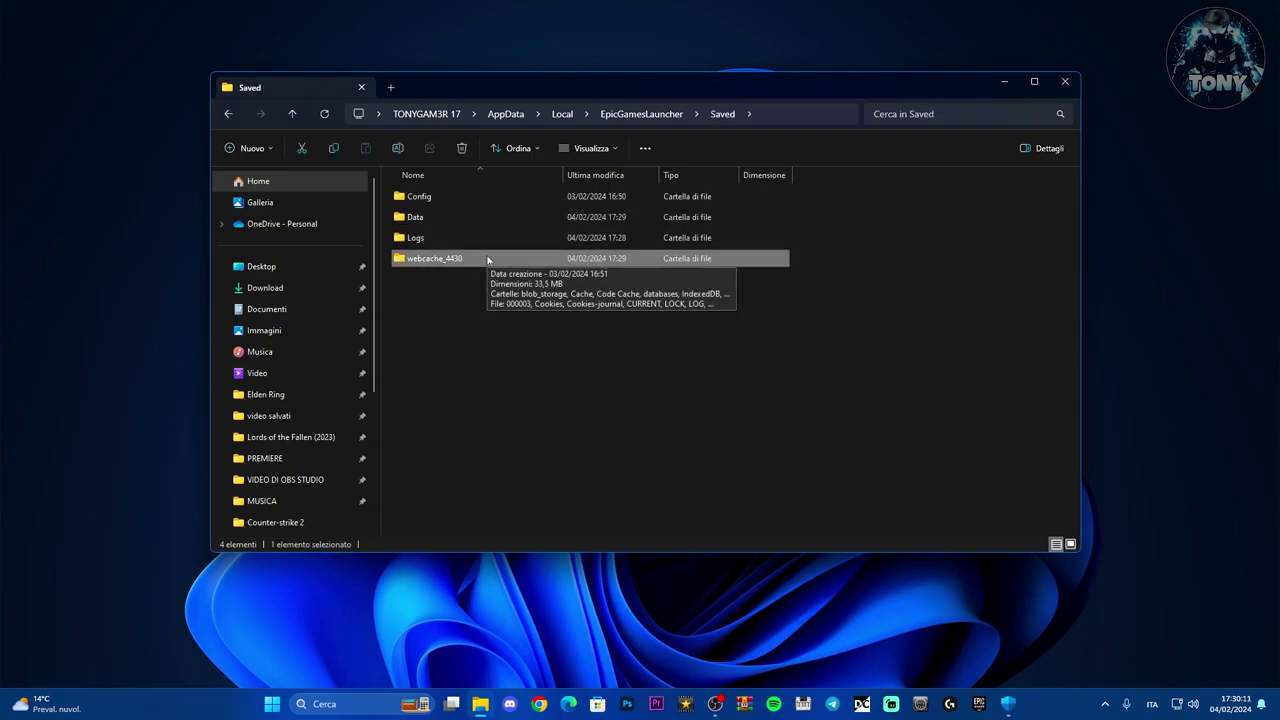
key(Delete)
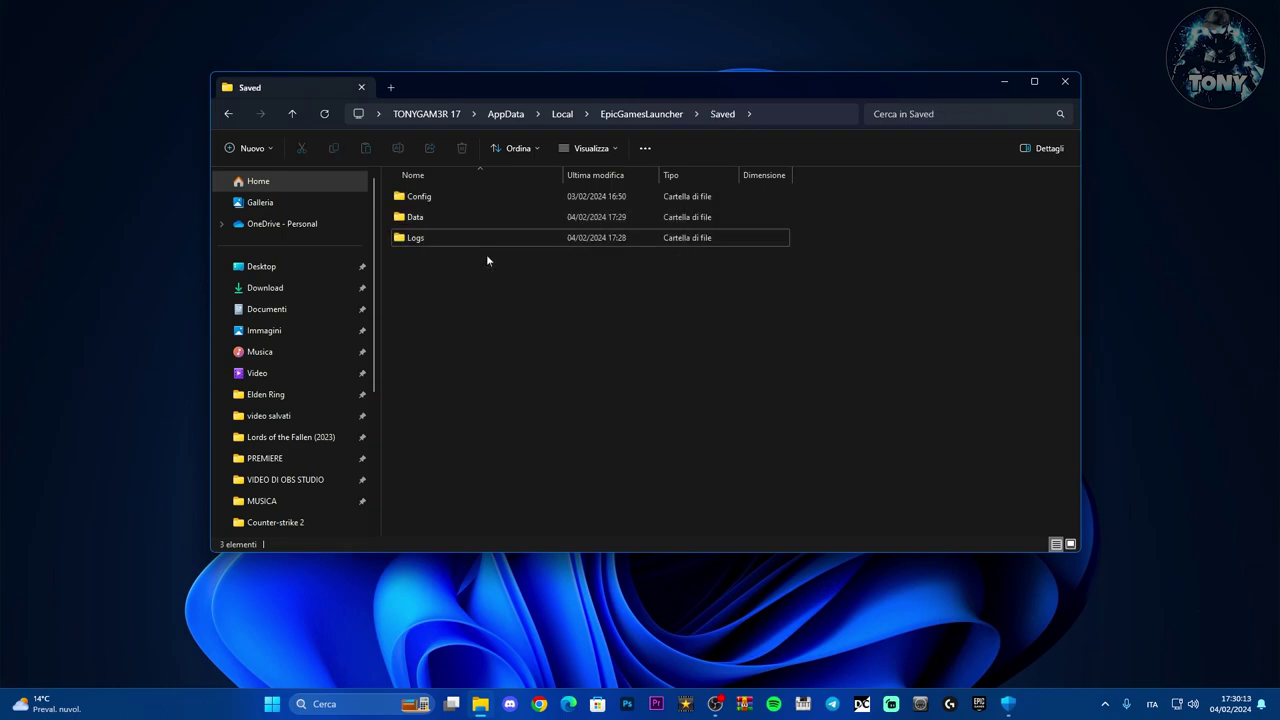
Delete the CrashReportClient folder from the Config folder inside Saved
double_click(409, 197)
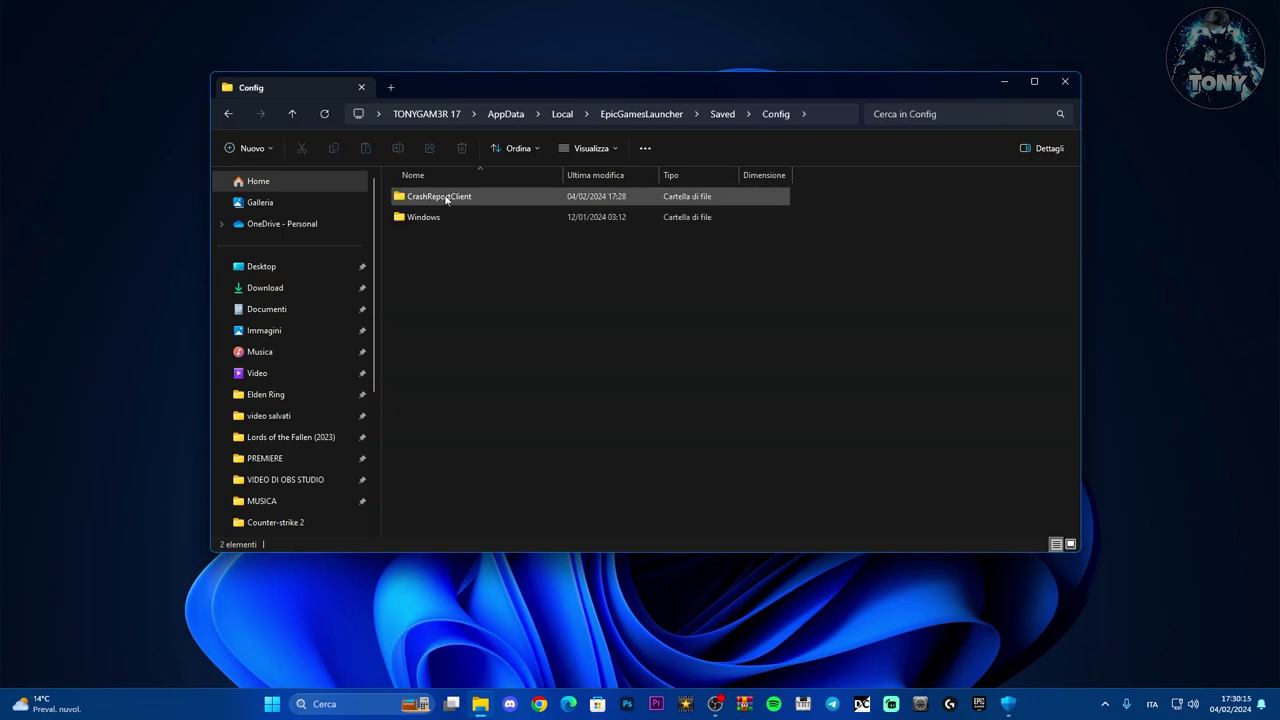
double_click(477, 199)
key(alt+Left)
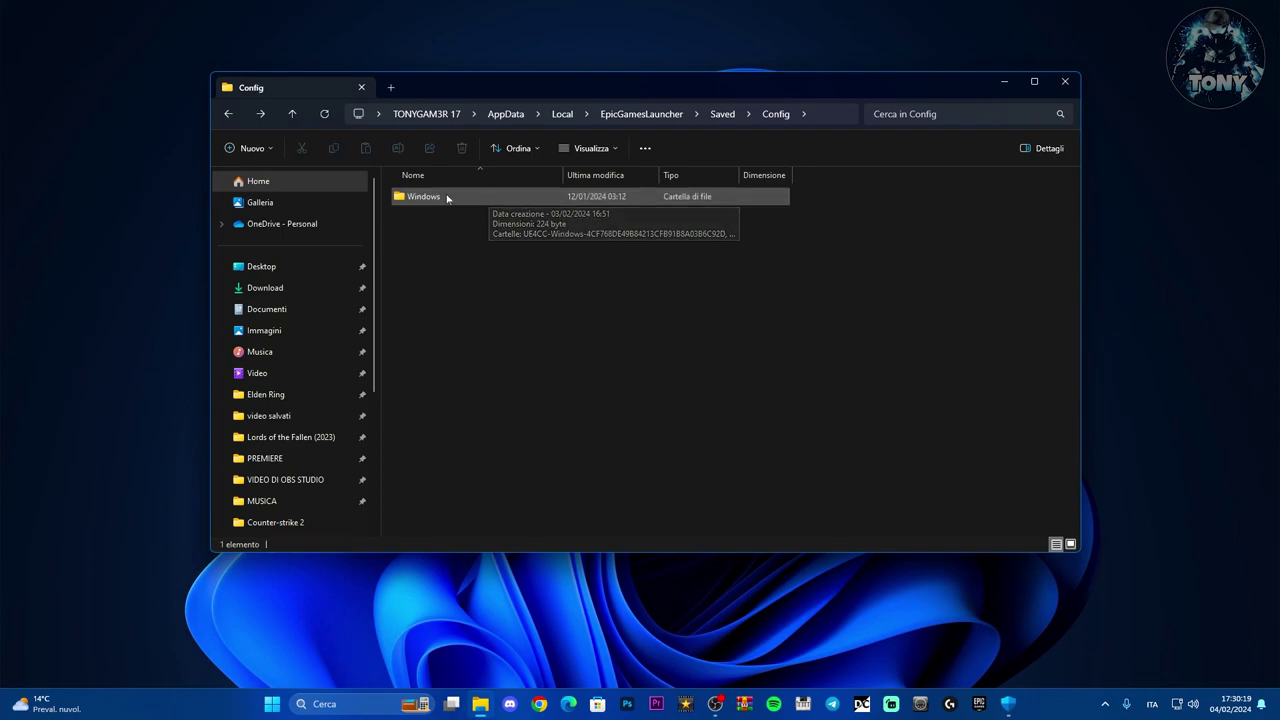
Go back to EpicGamesLauncher and inspect the contents of its Intermediate\Config folder
click(226, 116)
click(226, 116)
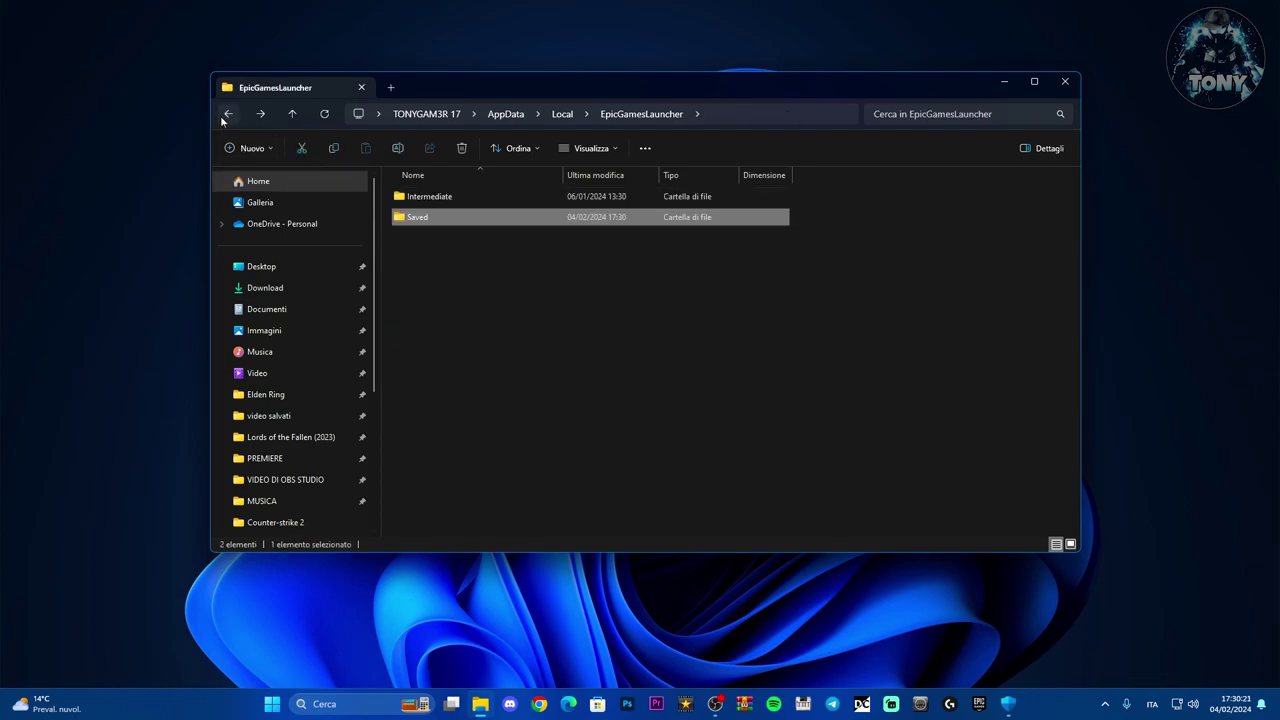
double_click(482, 193)
double_click(447, 194)
click(437, 205)
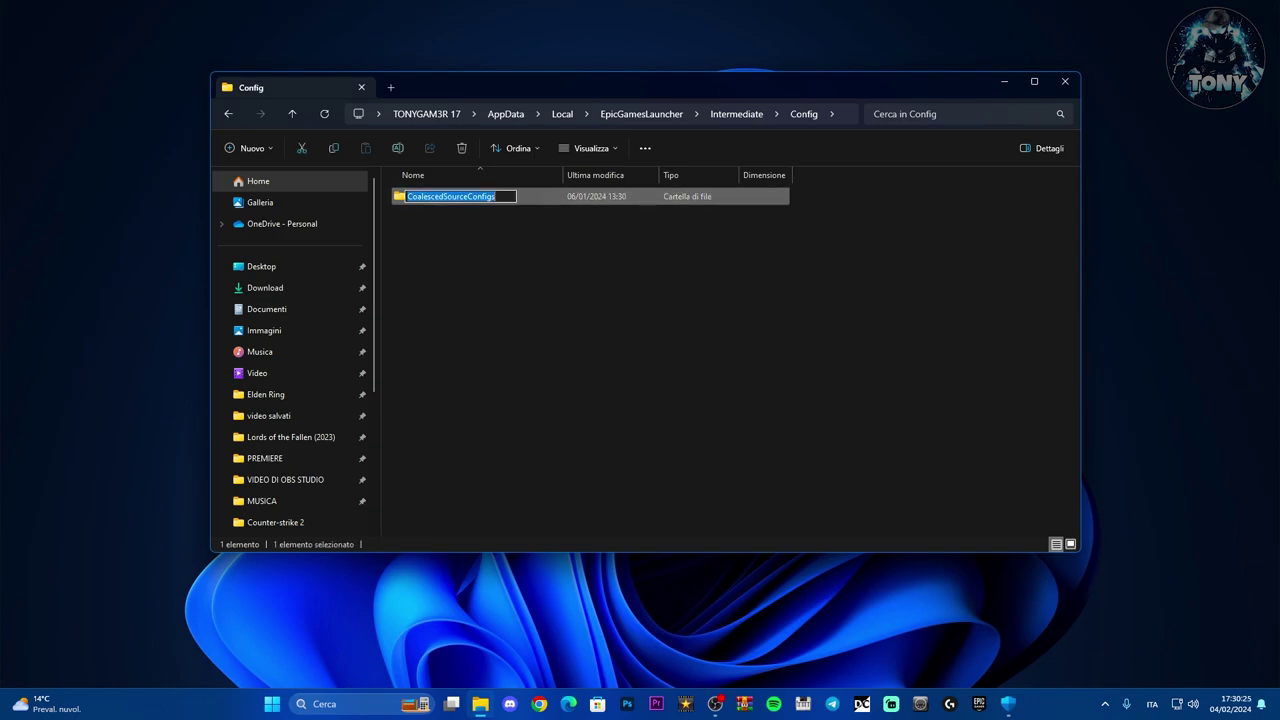
Return to AppData\Local, delete the whole EpicGamesLauncher folder and close the file window
click(228, 114)
click(229, 115)
click(229, 115)
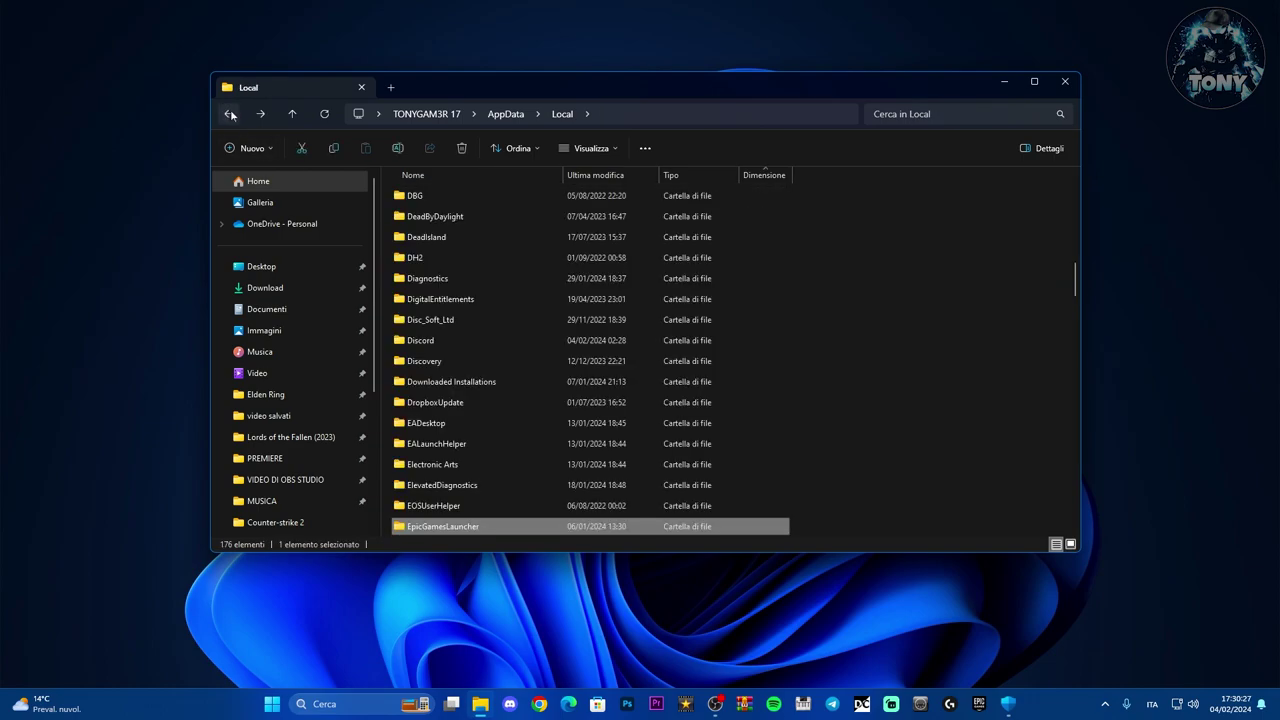
drag(538, 92, 484, 80)
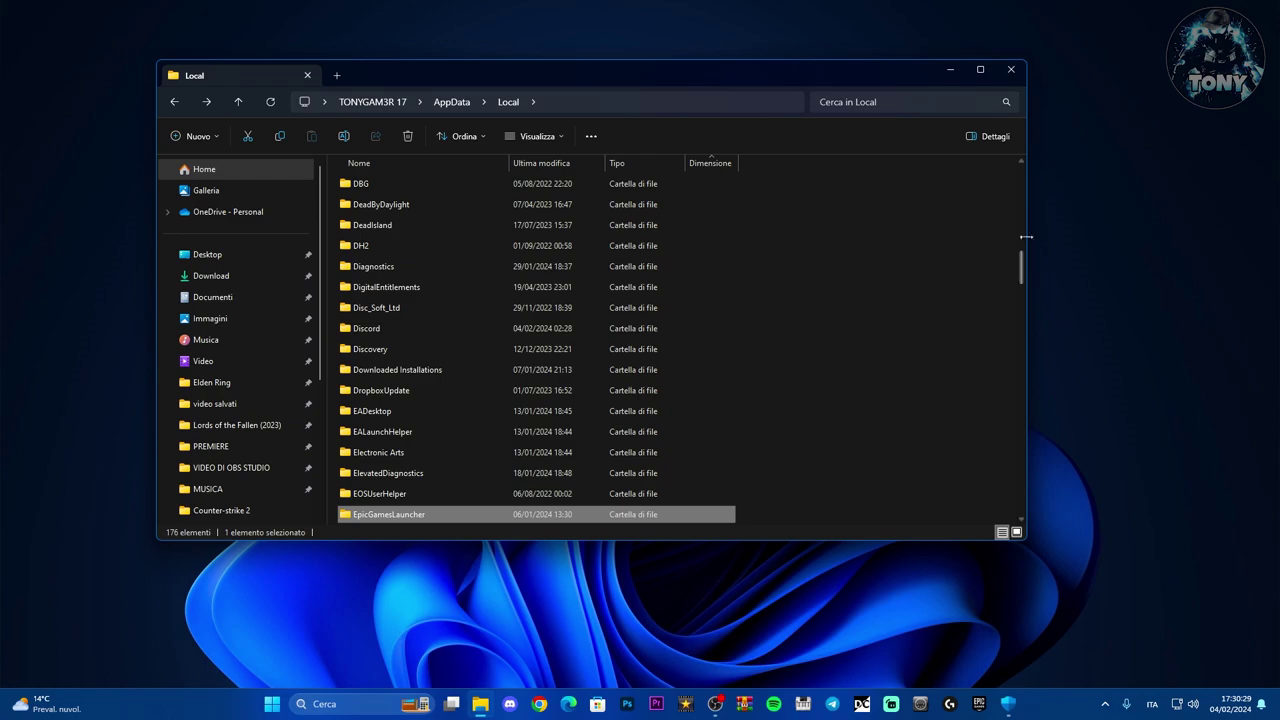
scroll(985, 449, down, 1)
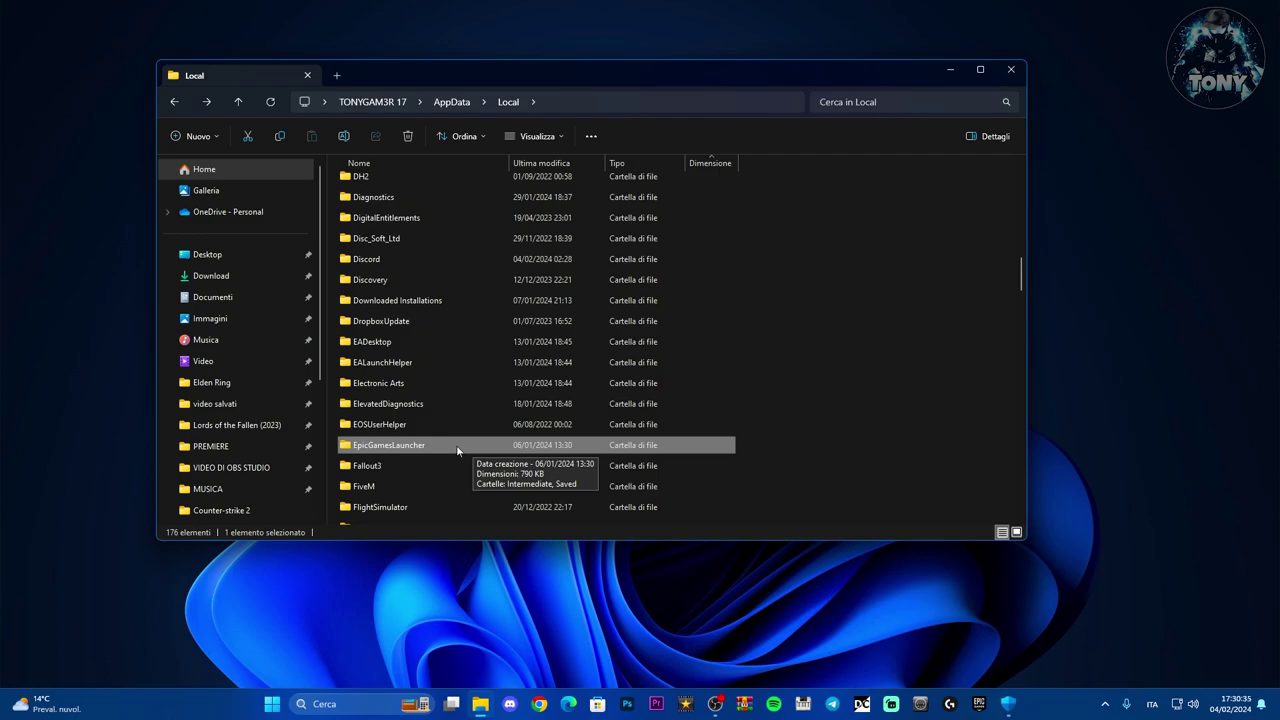
key(Delete)
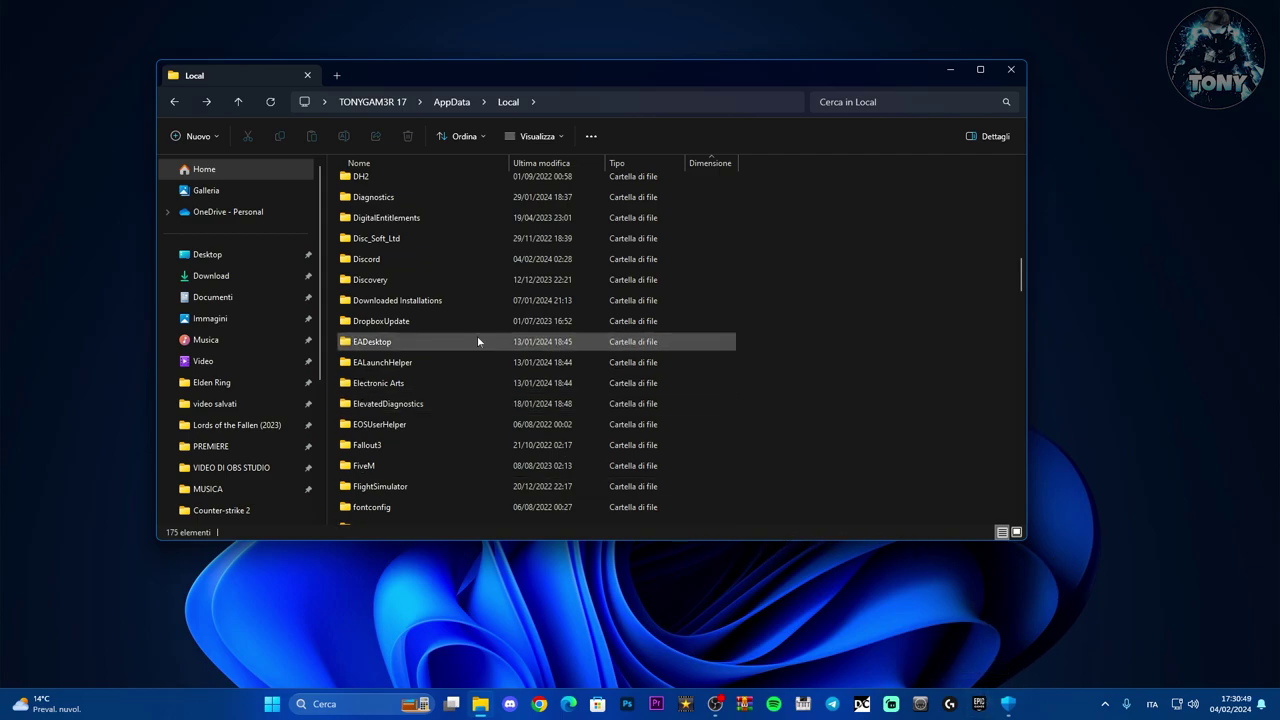
scroll(476, 347, down, 3)
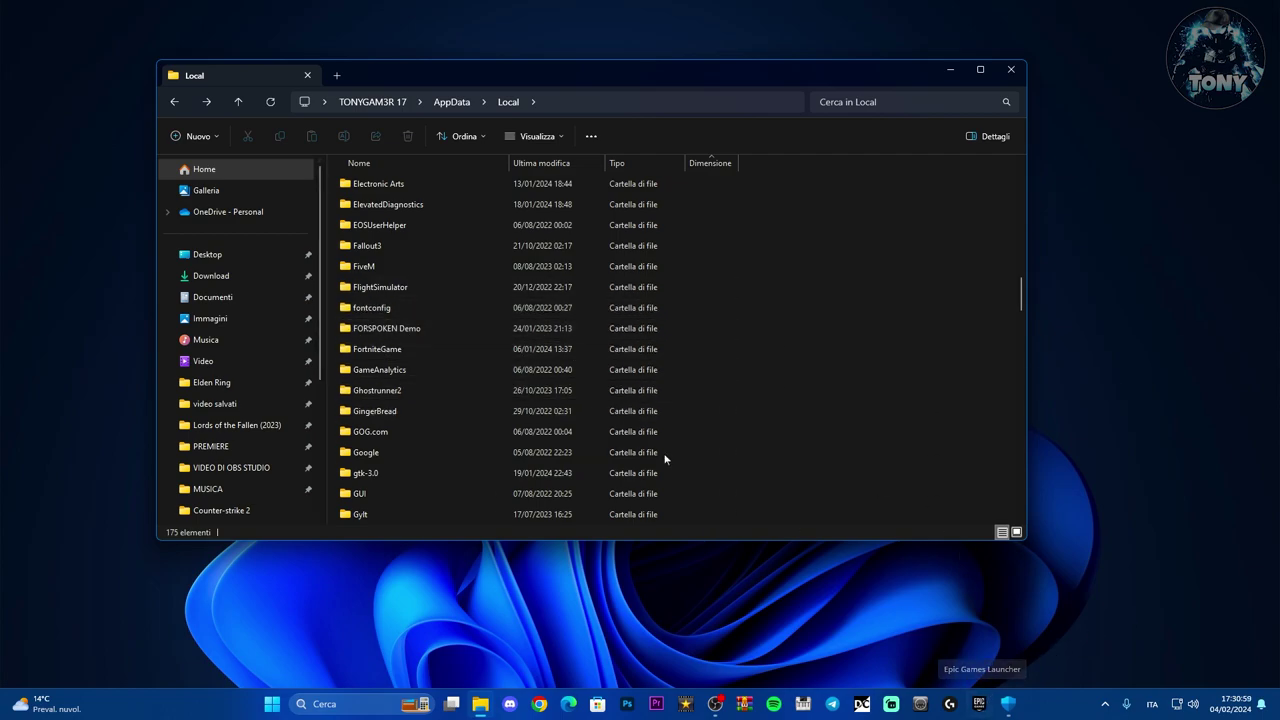
click(1011, 71)
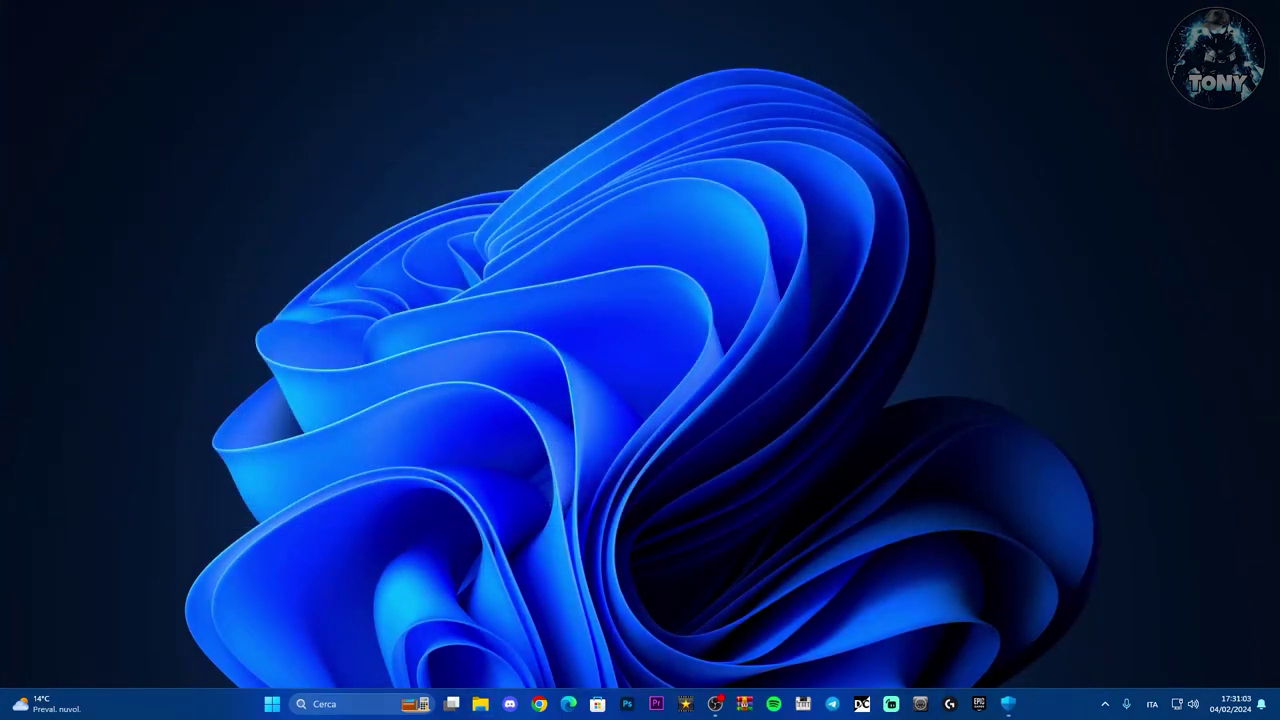
Search Windows for "servizi", launch Servizi and open the properties of the Epic Online Services service
click(330, 704)
text(servizi)
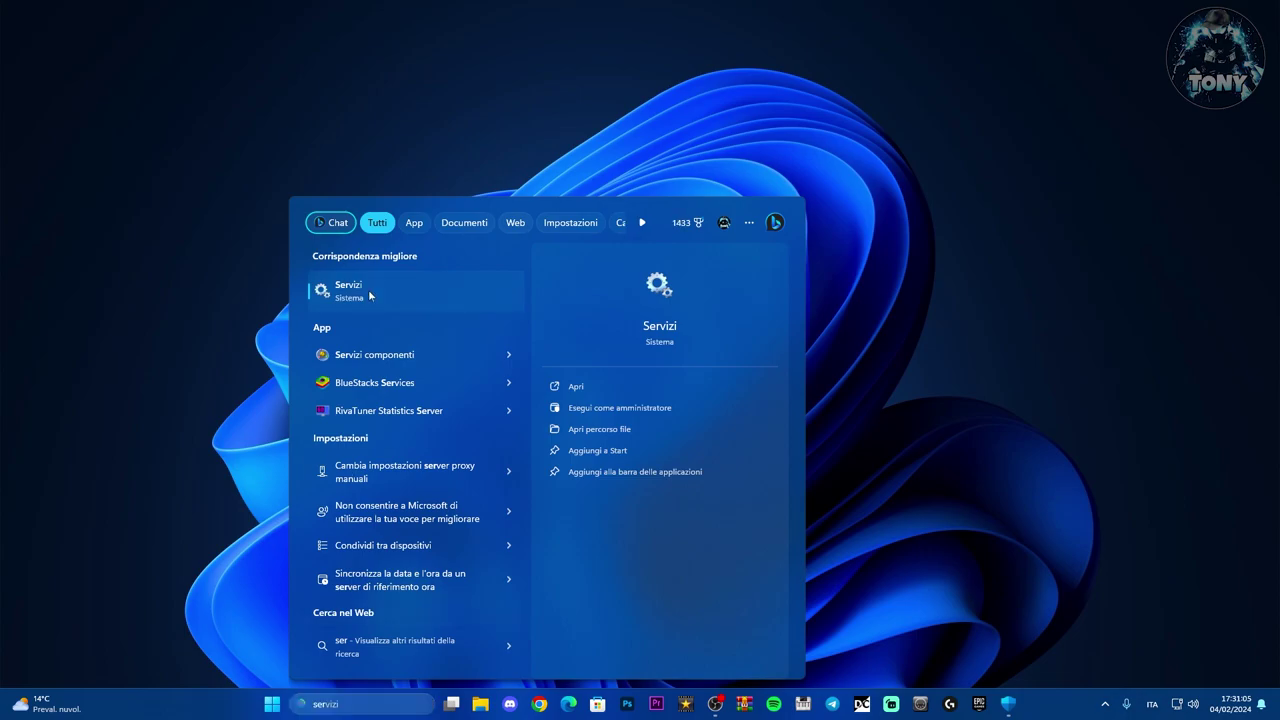
click(369, 292)
scroll(500, 374, down, 12)
scroll(533, 389, down, 3)
scroll(533, 389, down, 2)
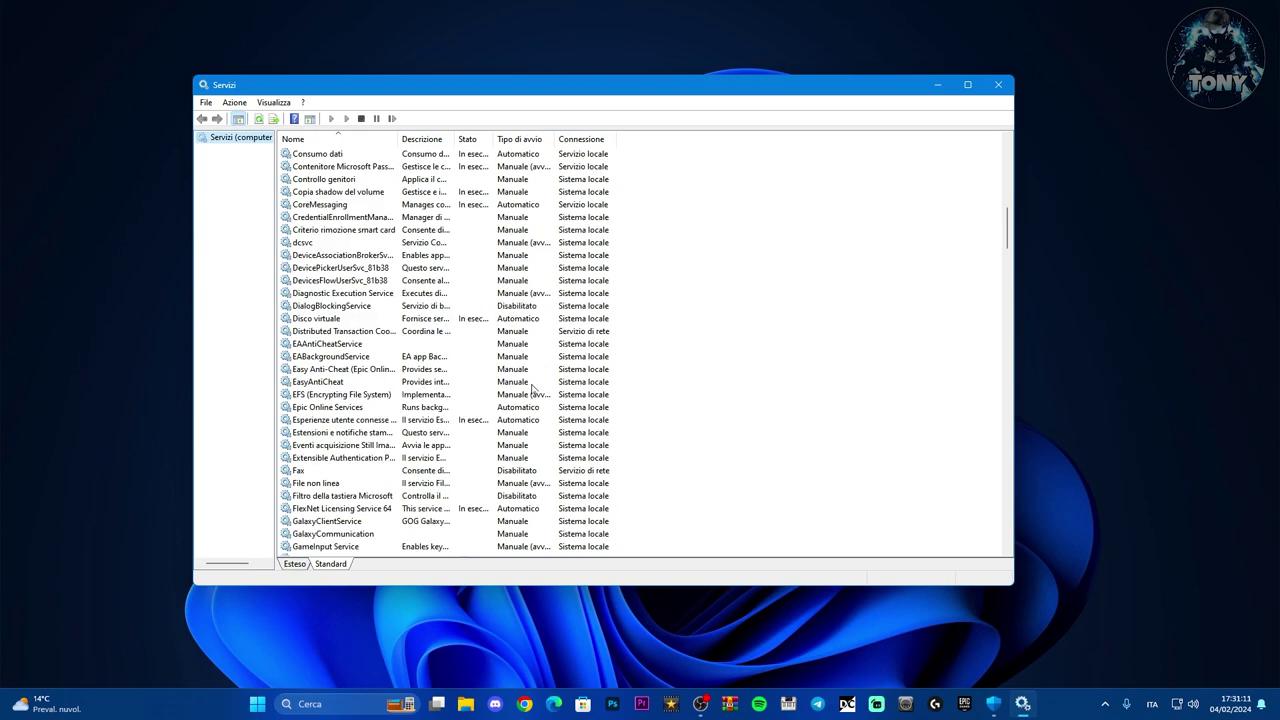
click(332, 408)
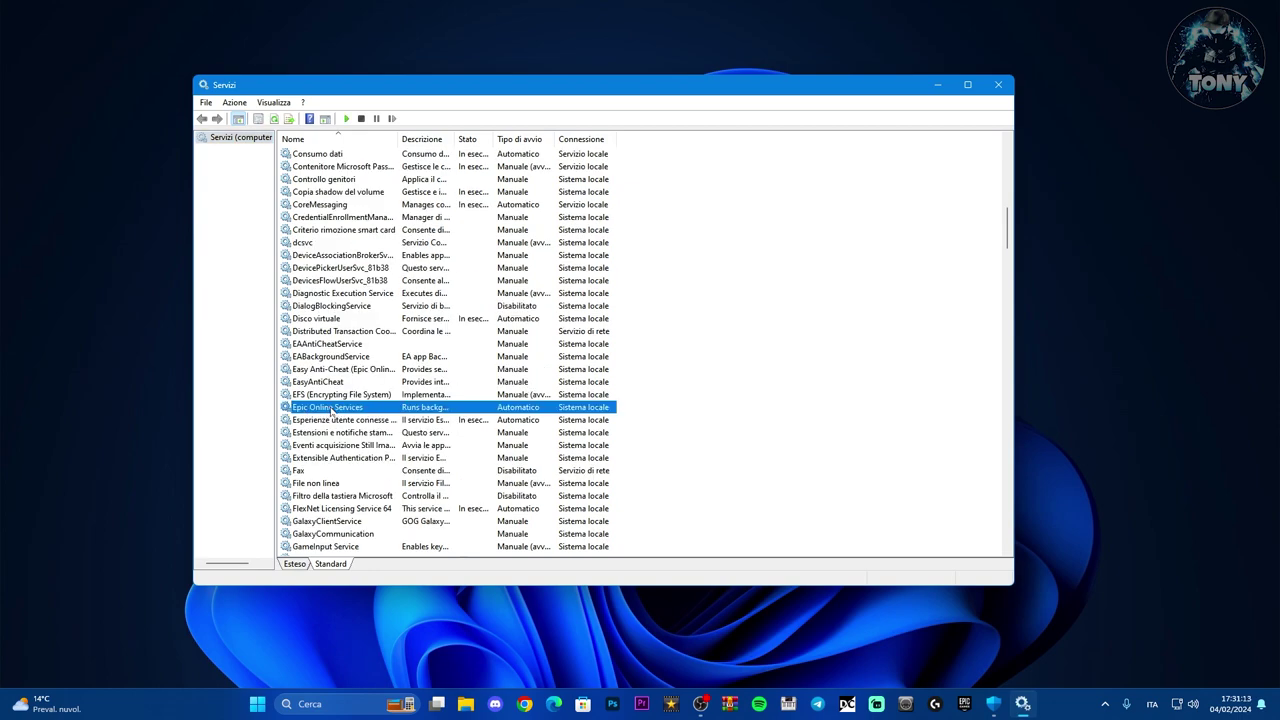
double_click(415, 411)
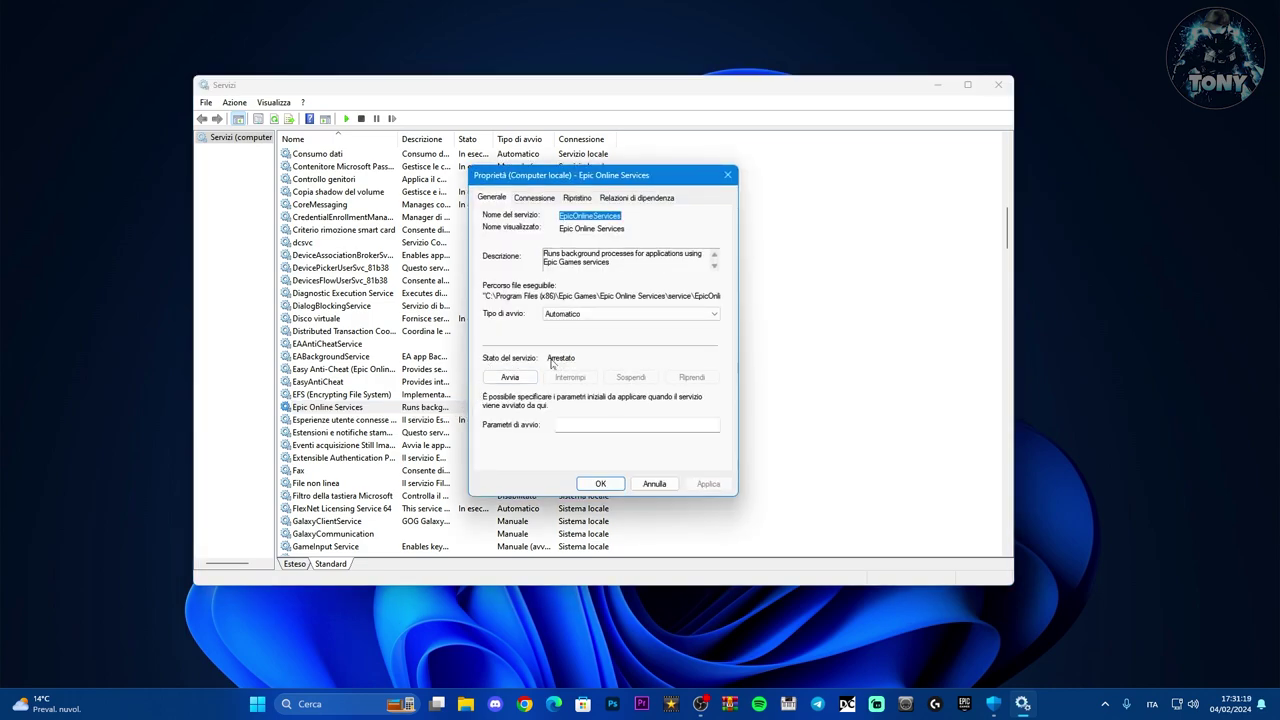
Start the Epic Online Services service with startup type Automatico, confirm its properties and close Servizi
click(507, 380)
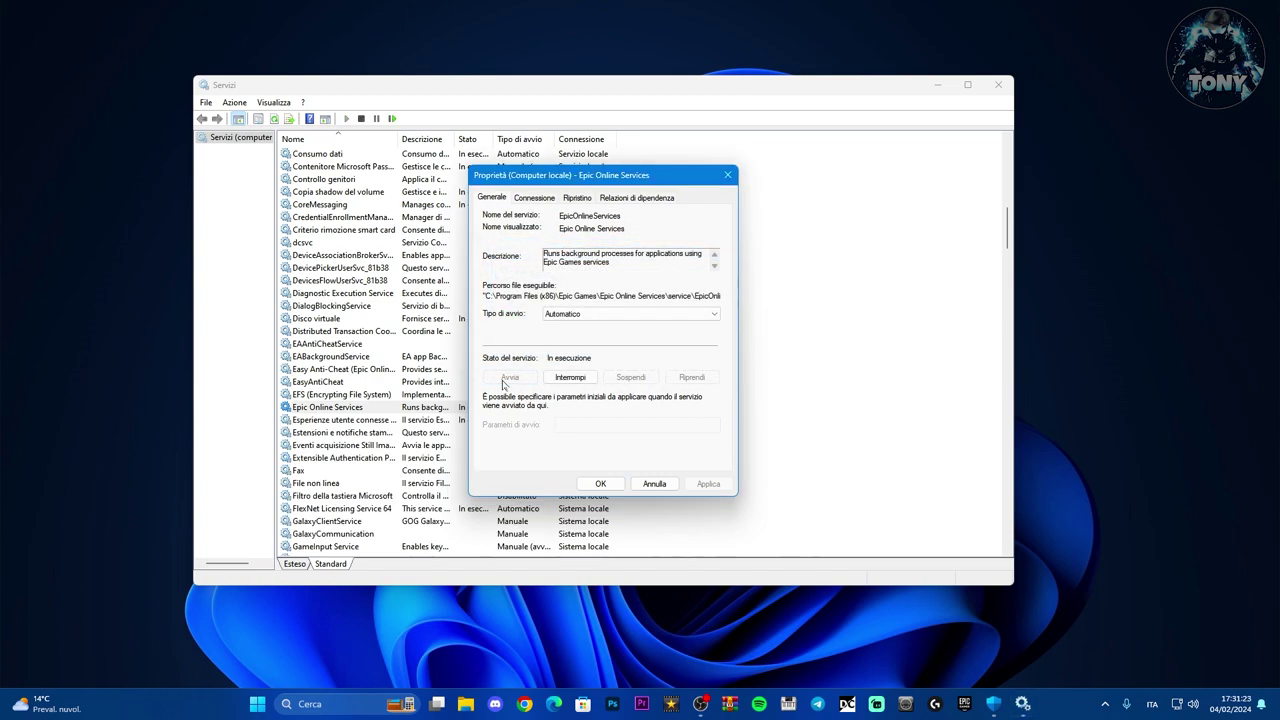
click(570, 316)
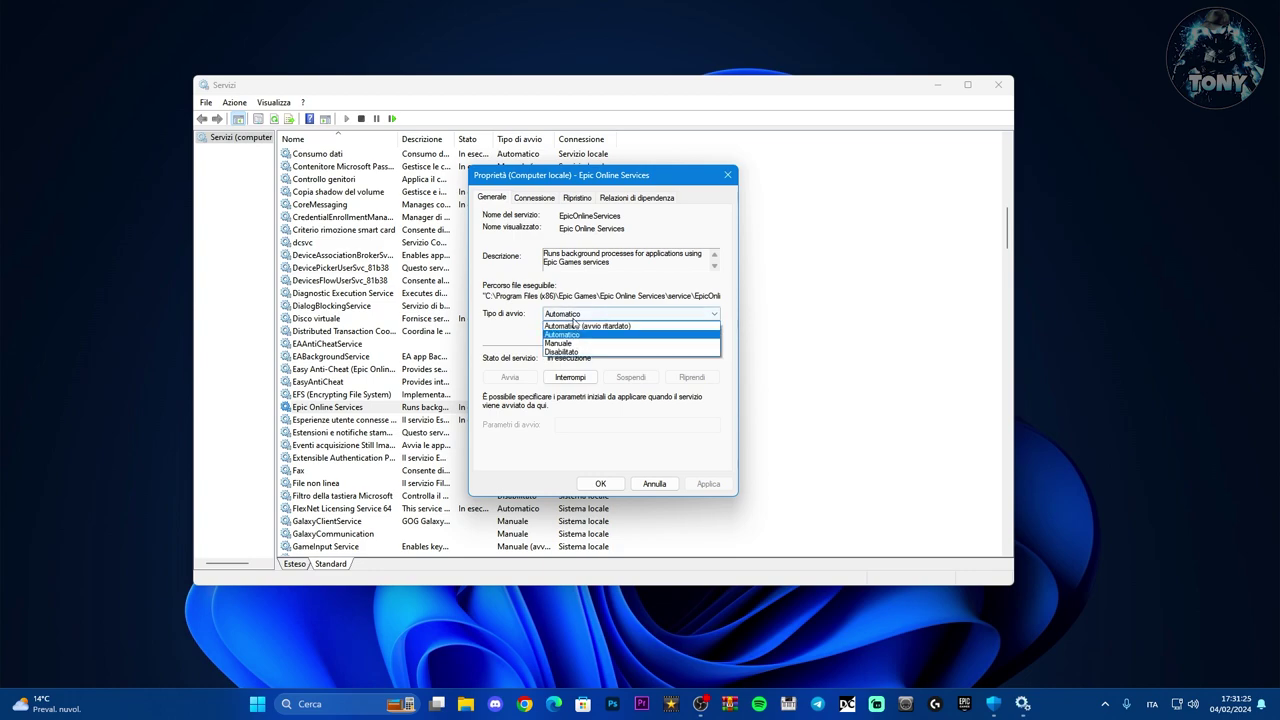
click(567, 335)
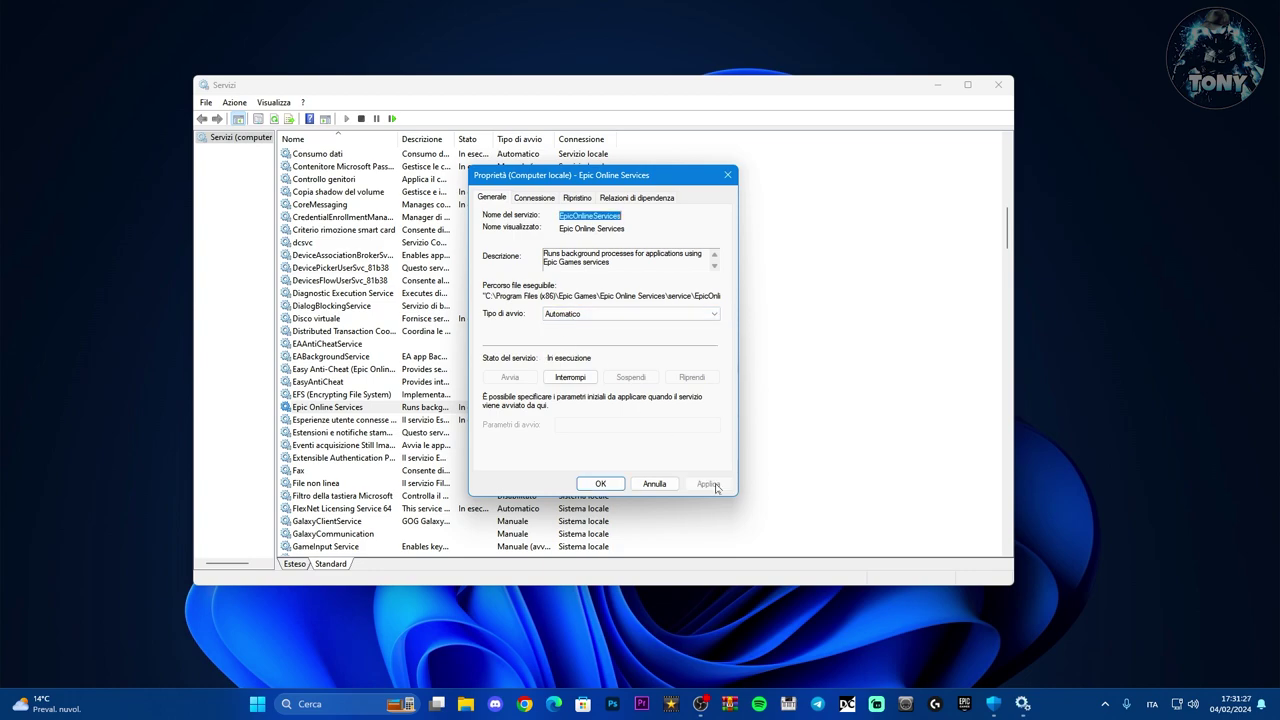
click(600, 484)
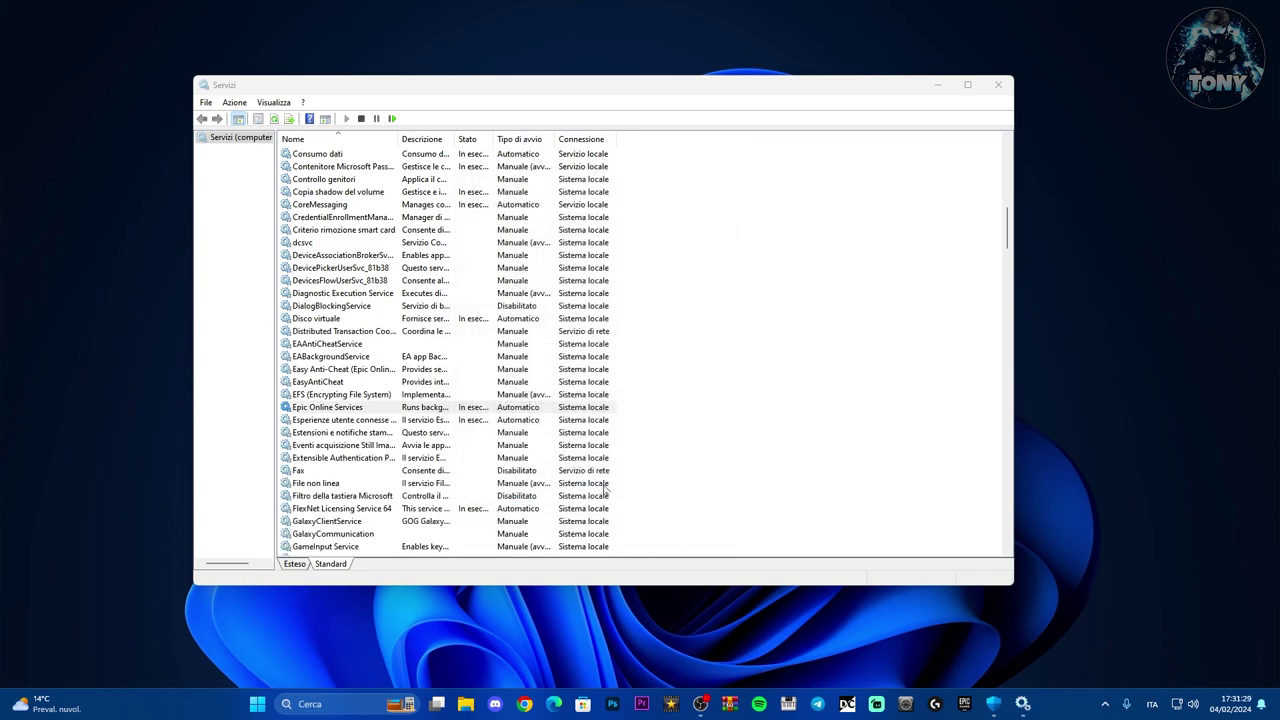
scroll(412, 364, down, 5)
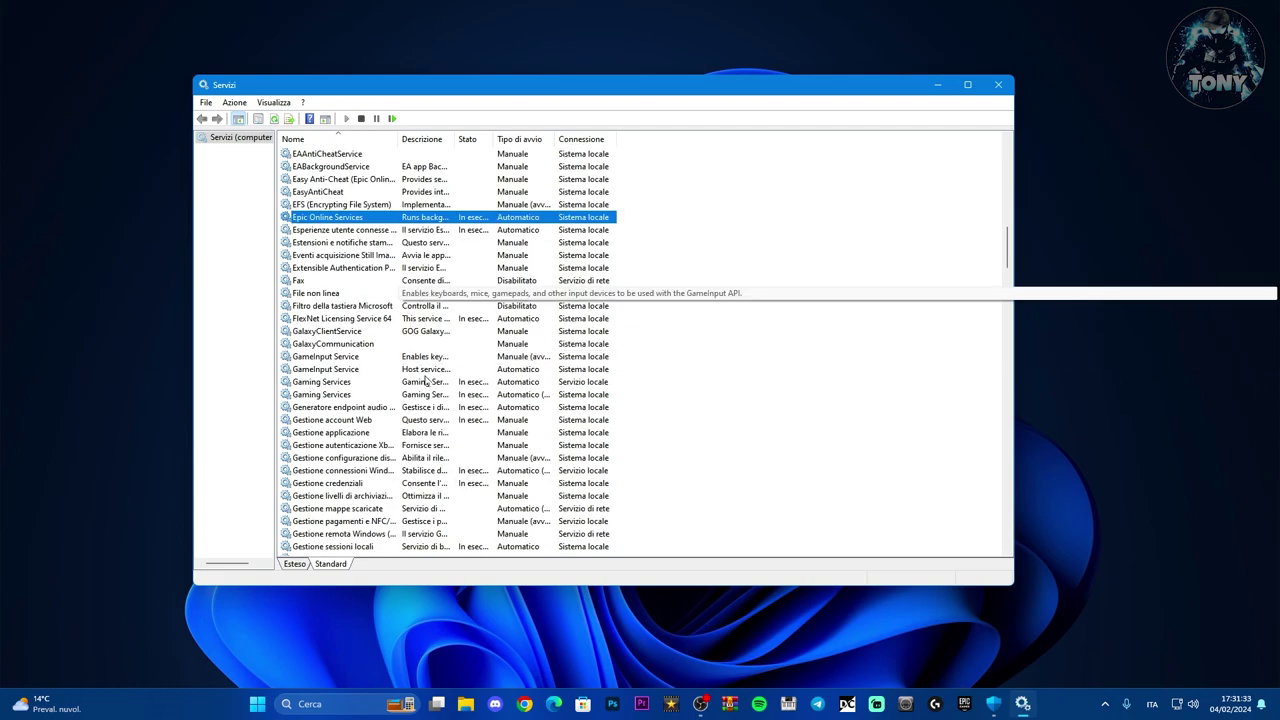
click(998, 85)
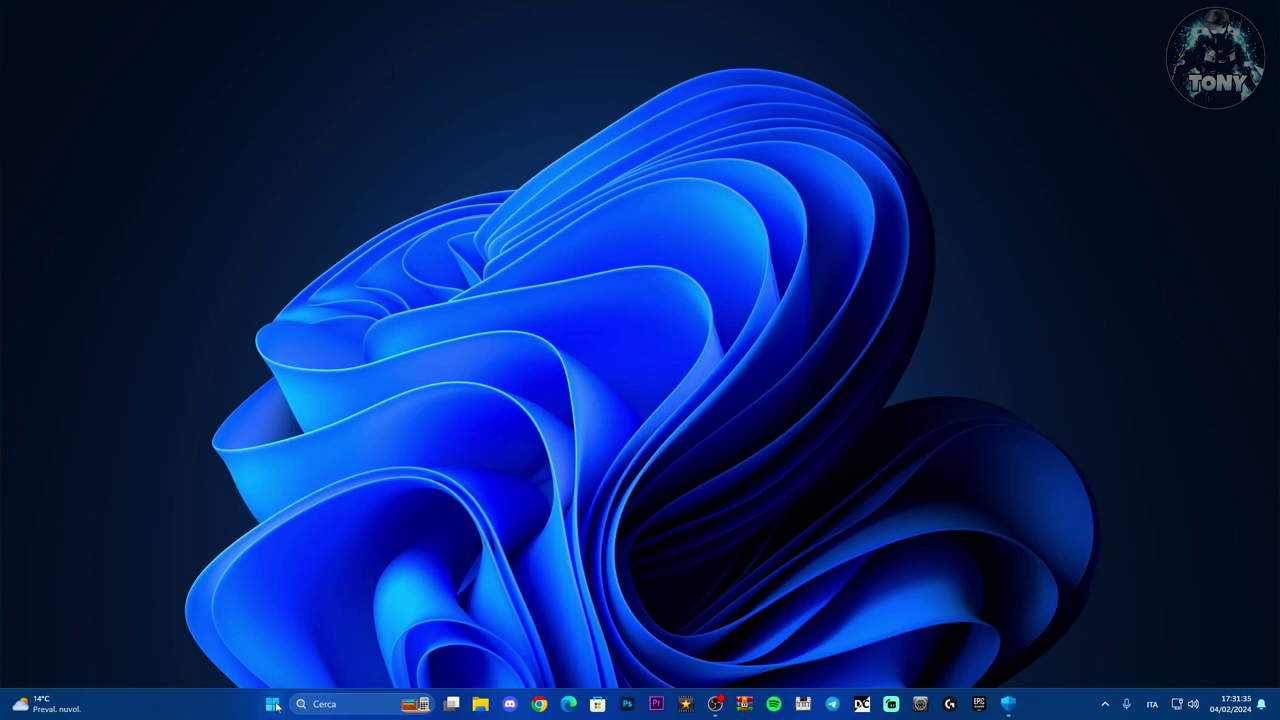
click(270, 704)
click(805, 658)
click(972, 424)
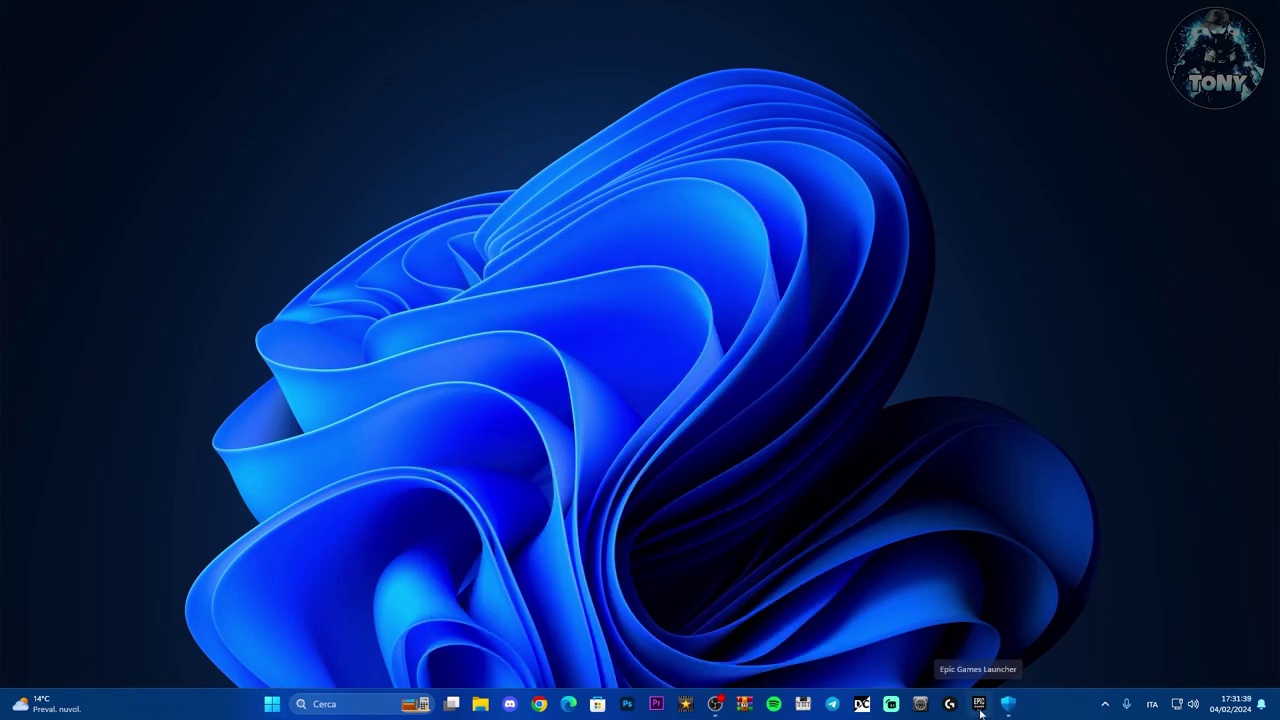
Search Windows for "epic" and open the file location of Epic Games Launcher
click(305, 704)
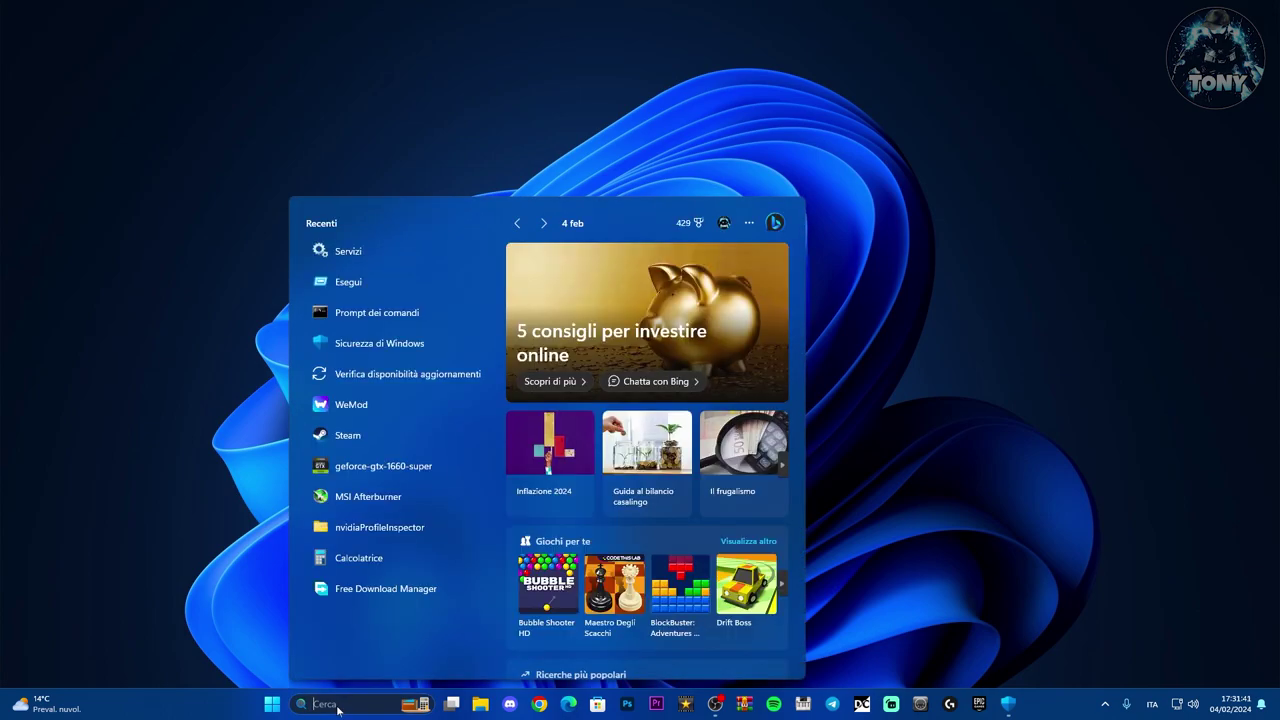
text(epic)
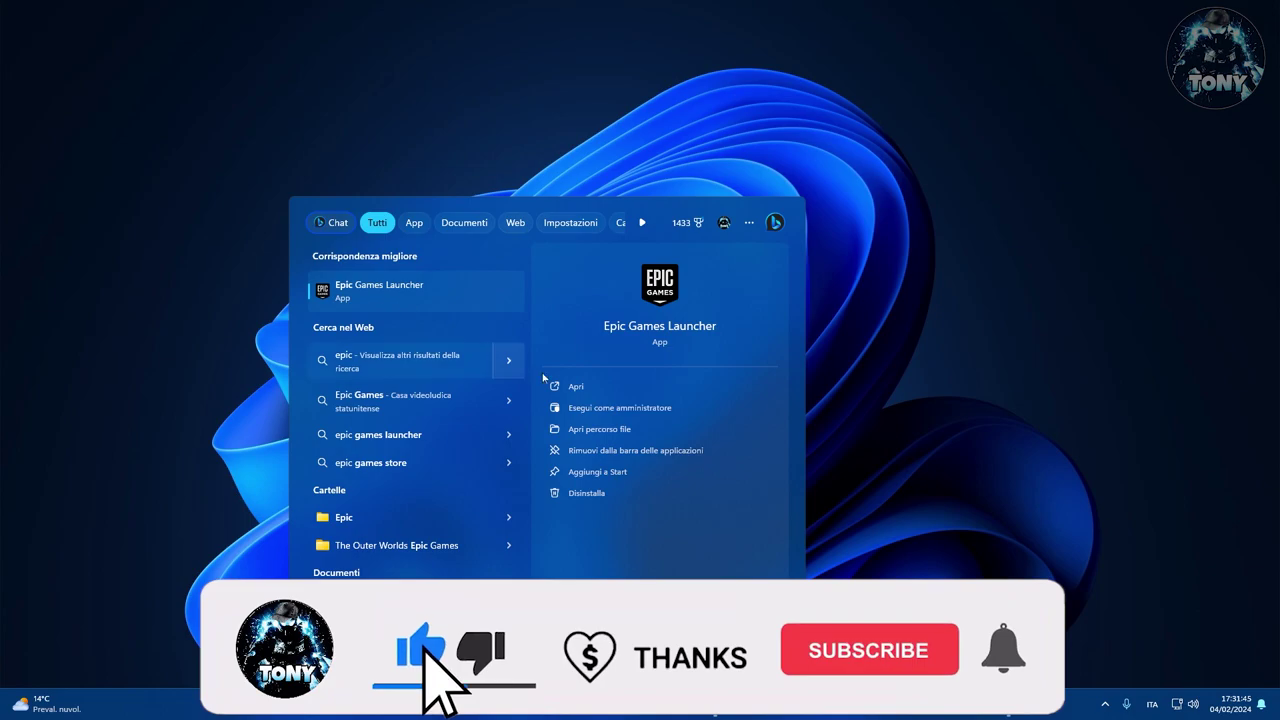
right_click(401, 283)
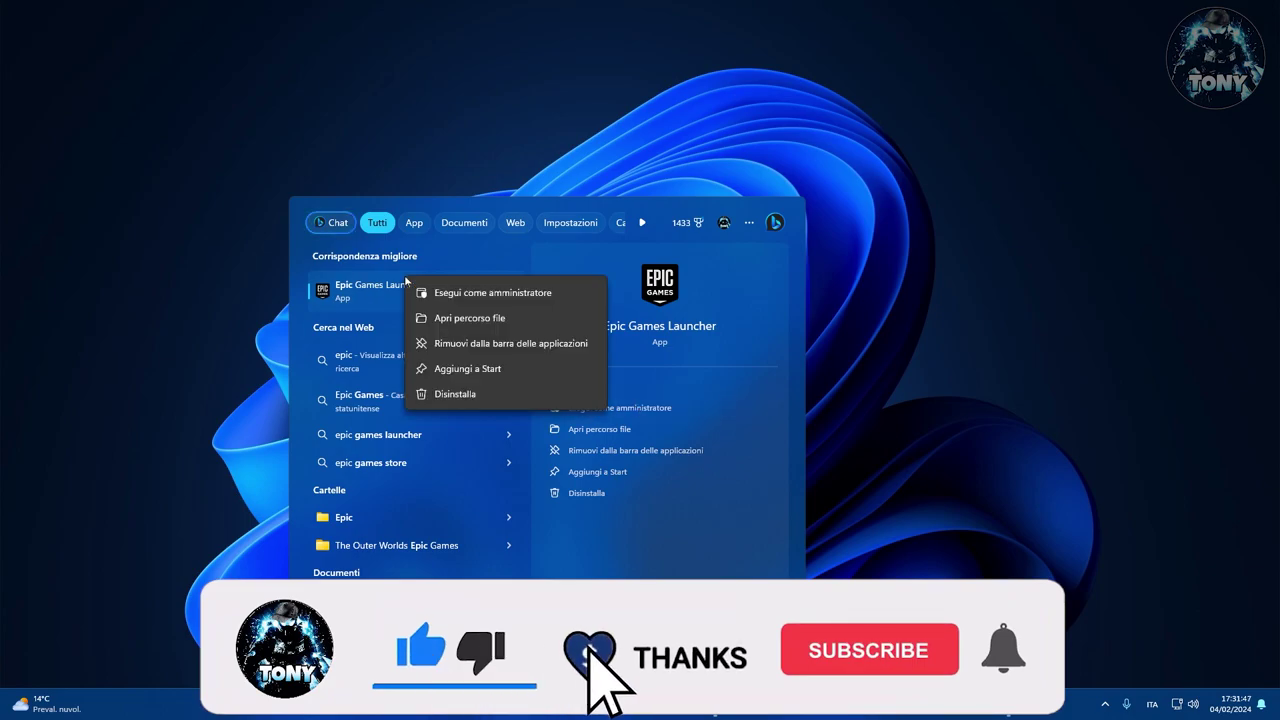
click(455, 318)
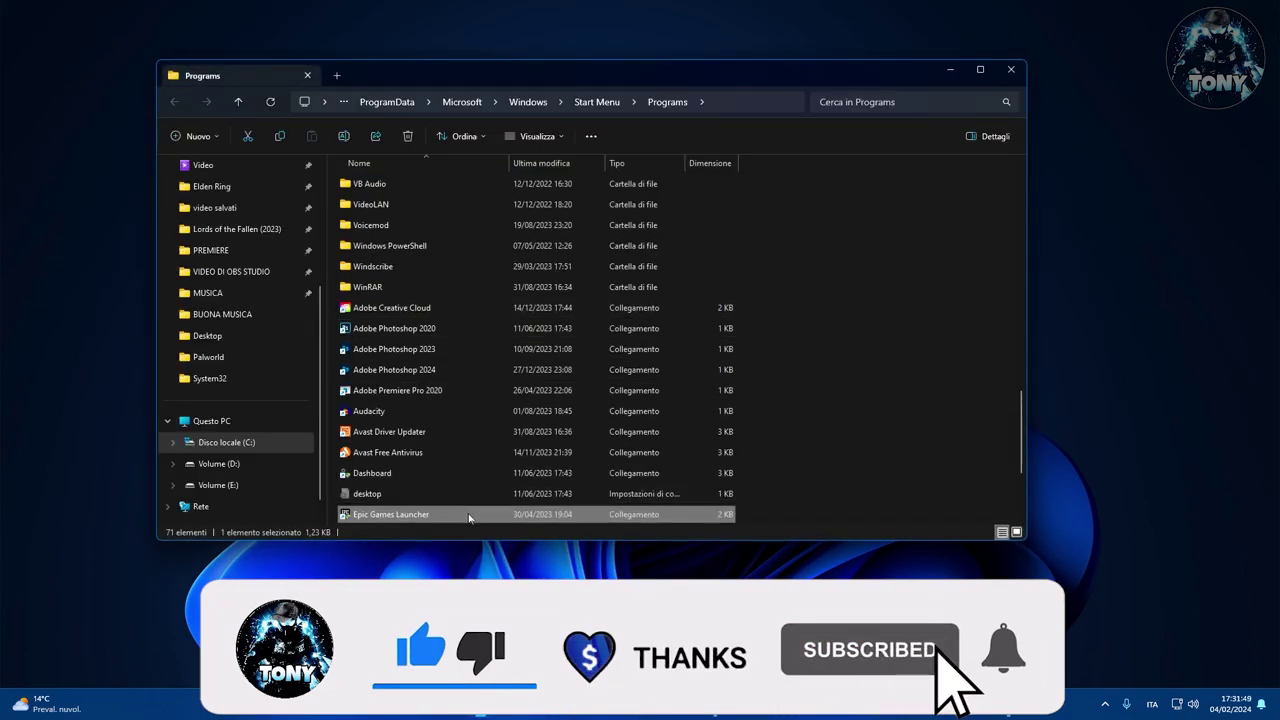
Open the properties of the Epic Games Launcher shortcut and minimize the Programs folder window behind it
right_click(472, 513)
click(537, 500)
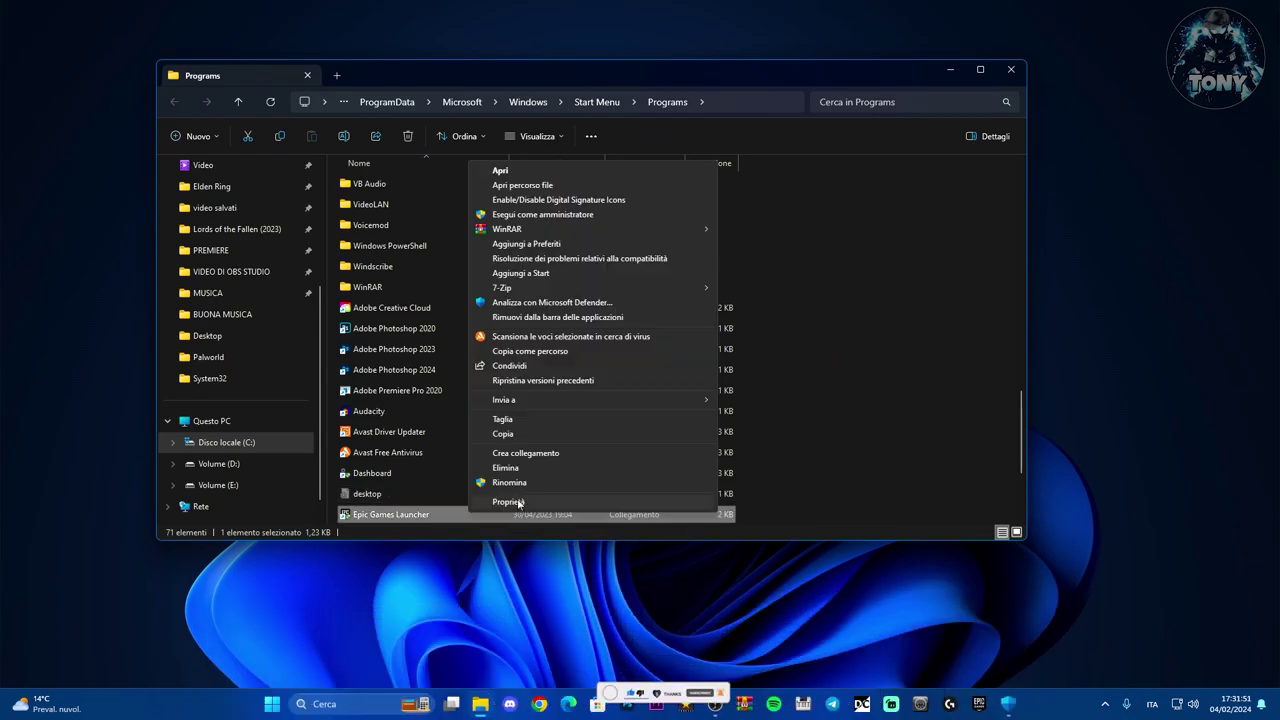
click(506, 491)
drag(575, 313, 532, 160)
click(950, 69)
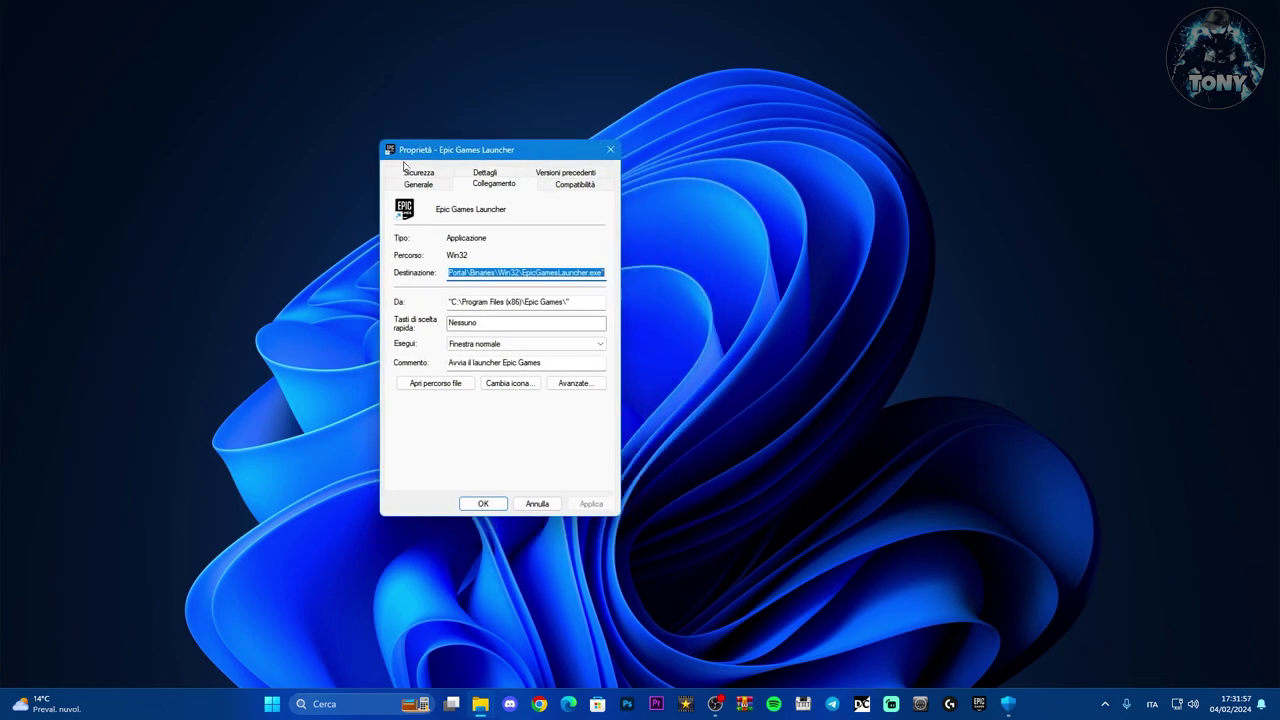
Set the Epic Games Launcher shortcut's compatibility mode to Windows 7 and apply the change
click(556, 186)
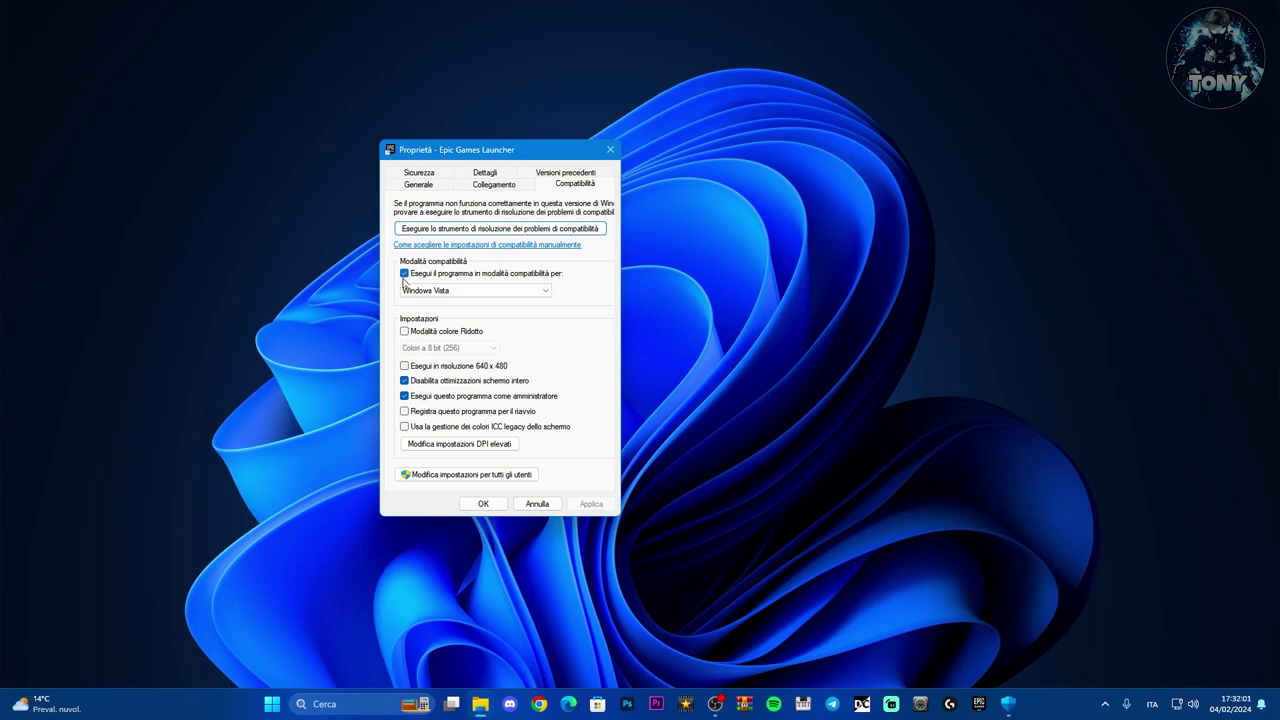
click(520, 290)
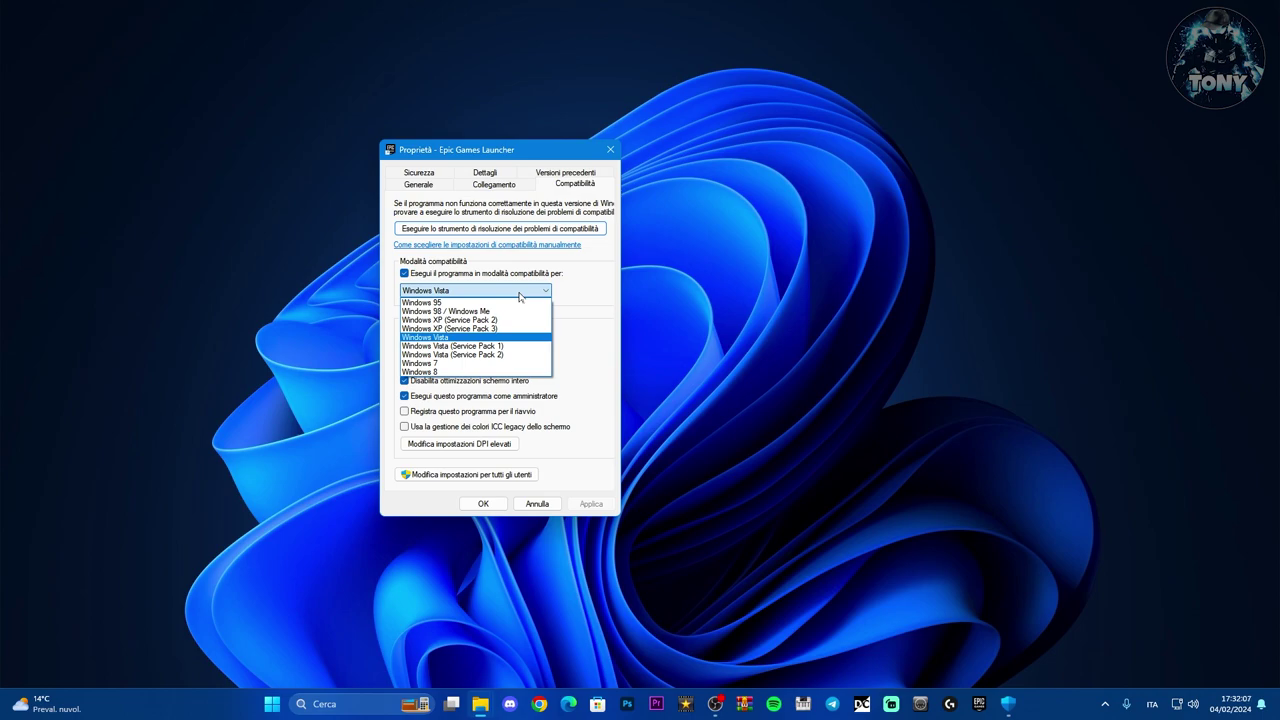
click(440, 363)
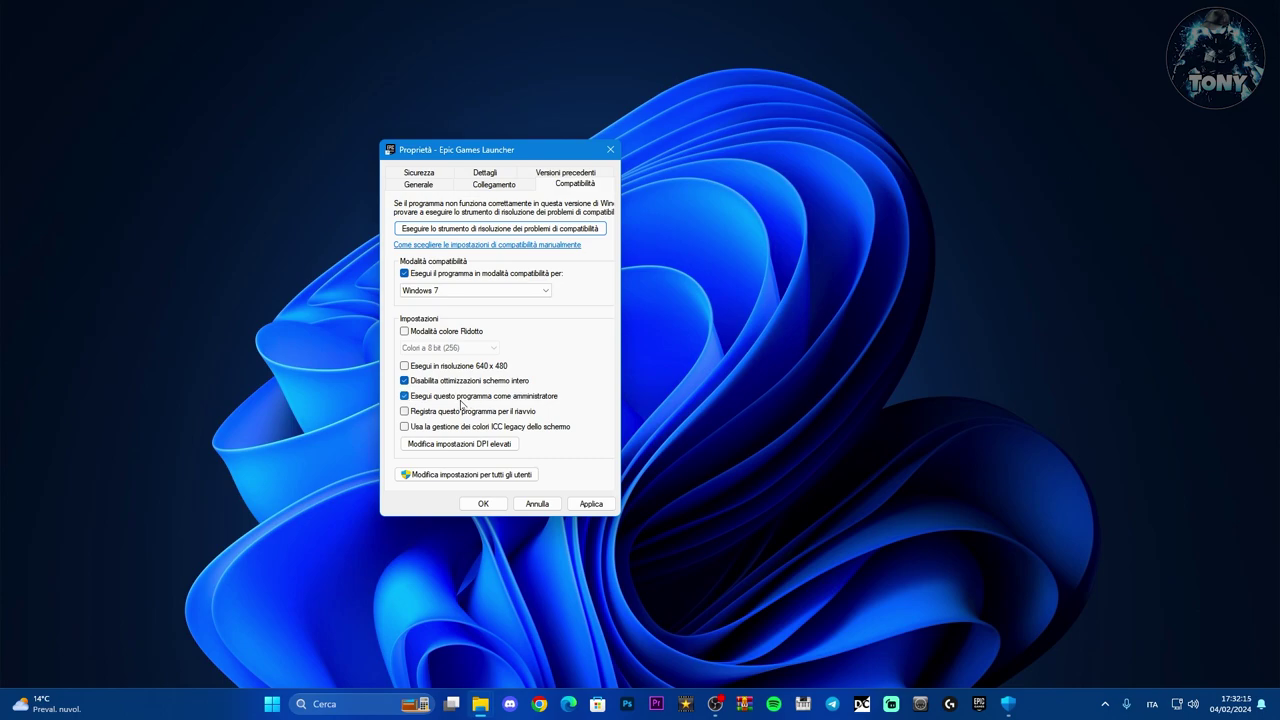
click(590, 504)
Review the shortcut's details, previous versions, security, general, link and compatibility properties, and close the properties dialog
click(487, 176)
click(567, 177)
click(425, 177)
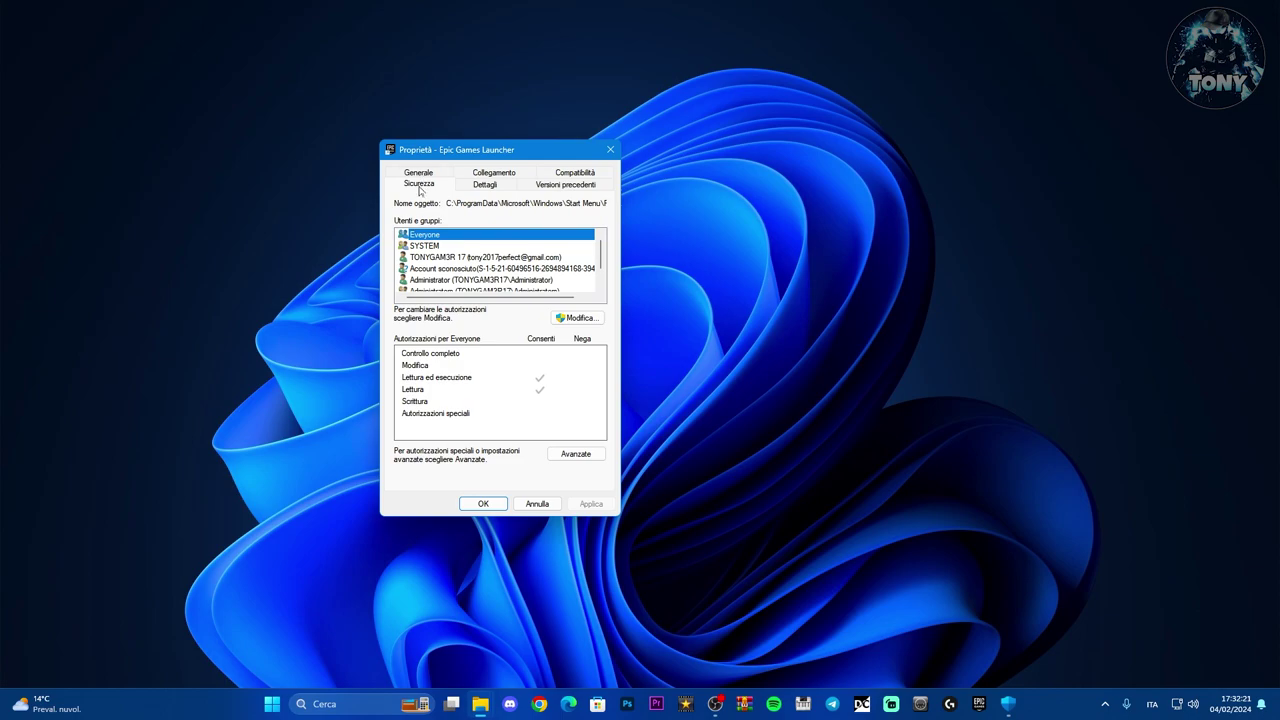
click(483, 184)
click(428, 176)
click(476, 174)
click(566, 176)
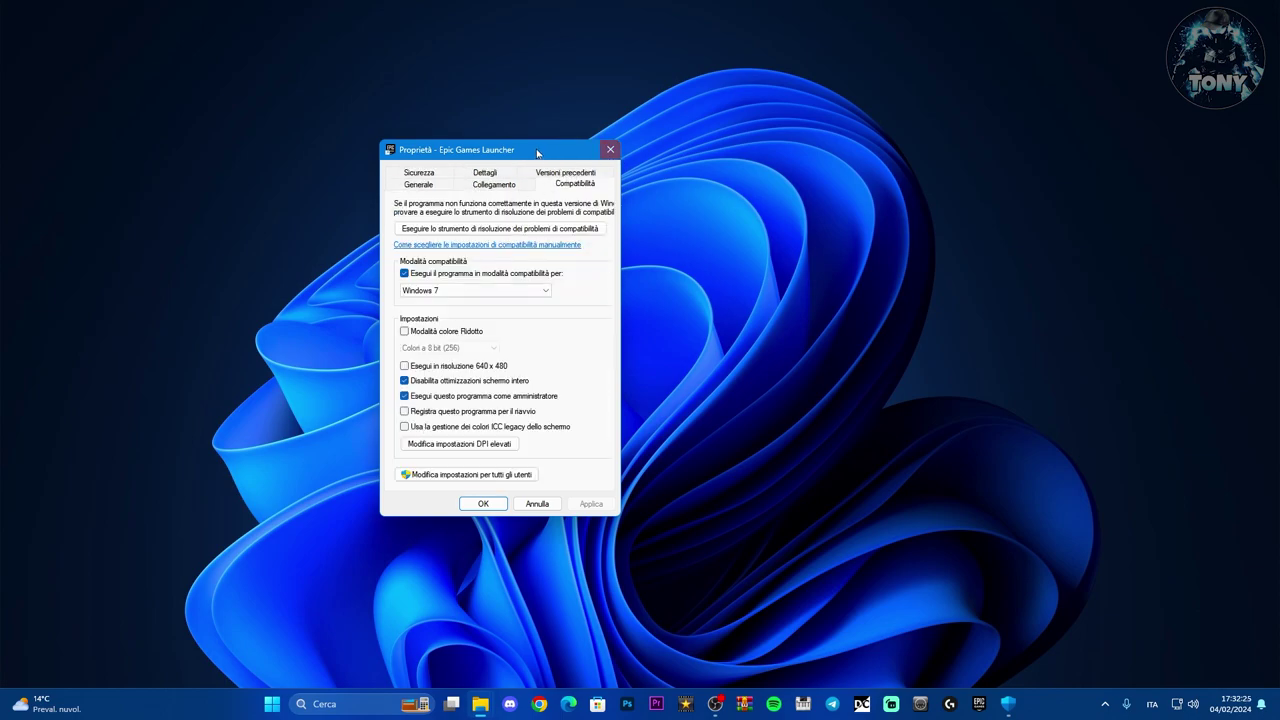
drag(597, 154, 571, 140)
click(584, 136)
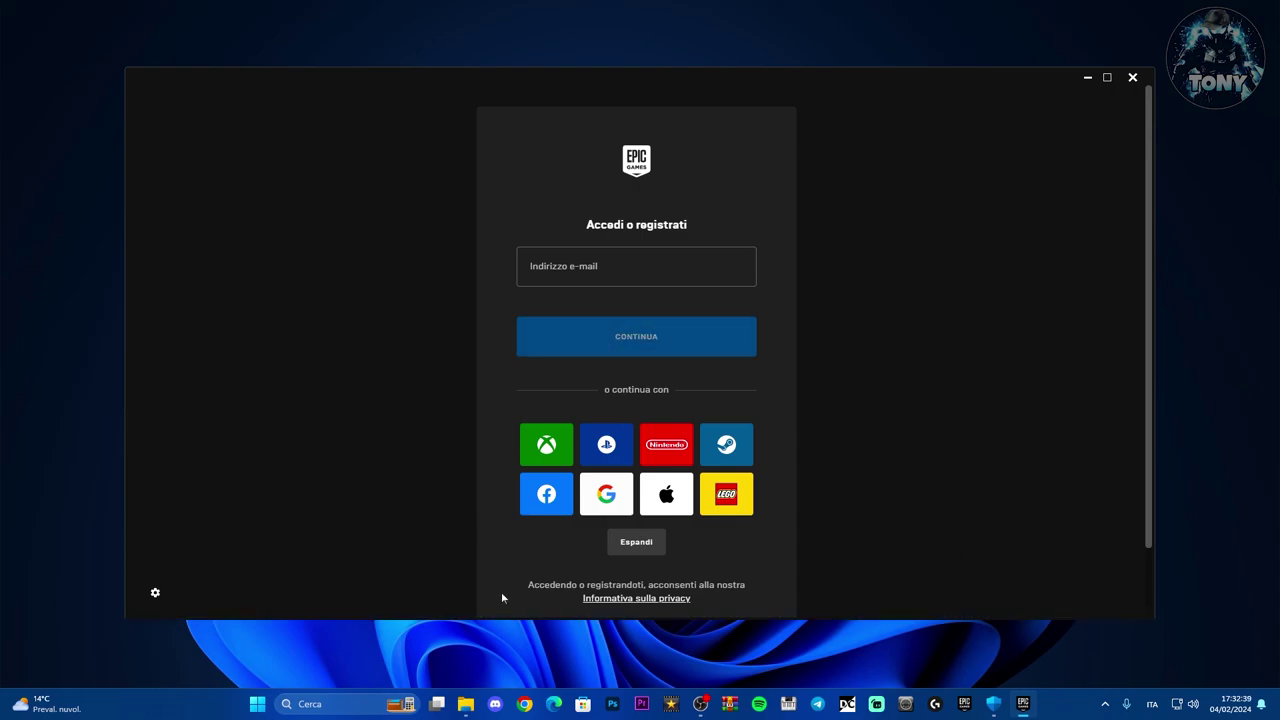
Sign in to Epic Games Launcher with a Google account, reposition its window slightly and dismiss the weekly free game notification
click(600, 505)
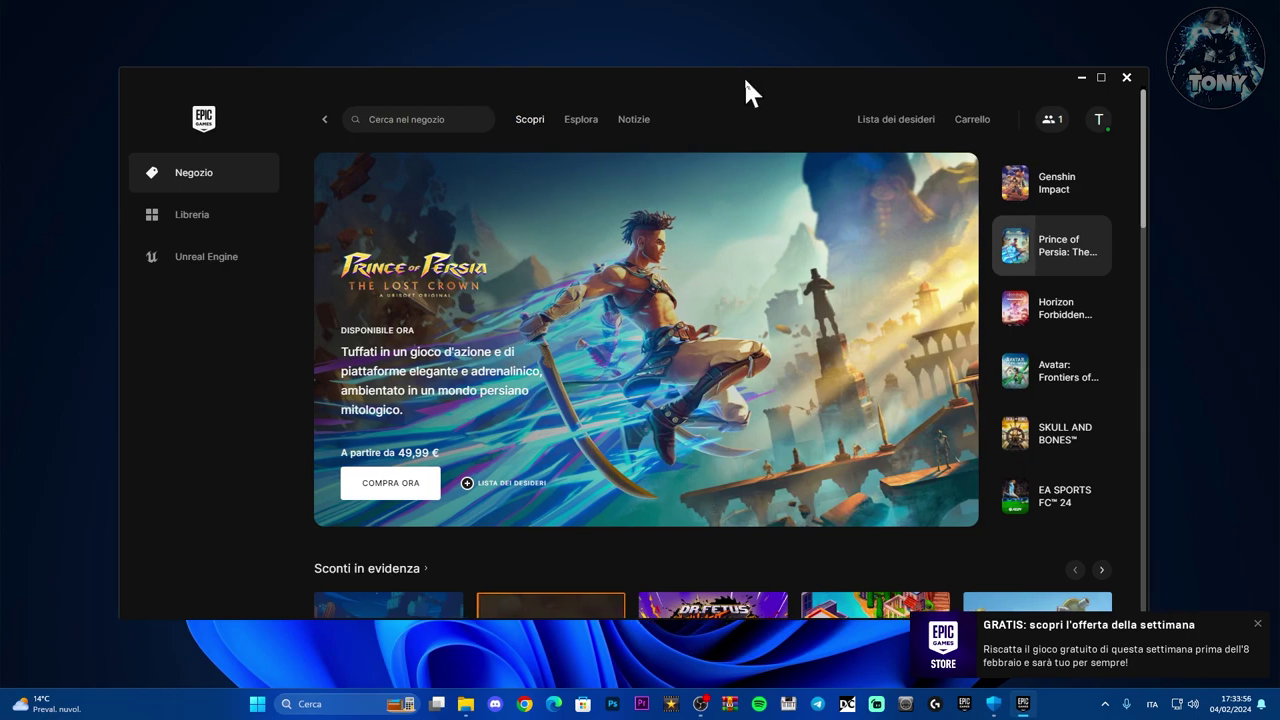
drag(746, 94, 758, 94)
click(1258, 625)
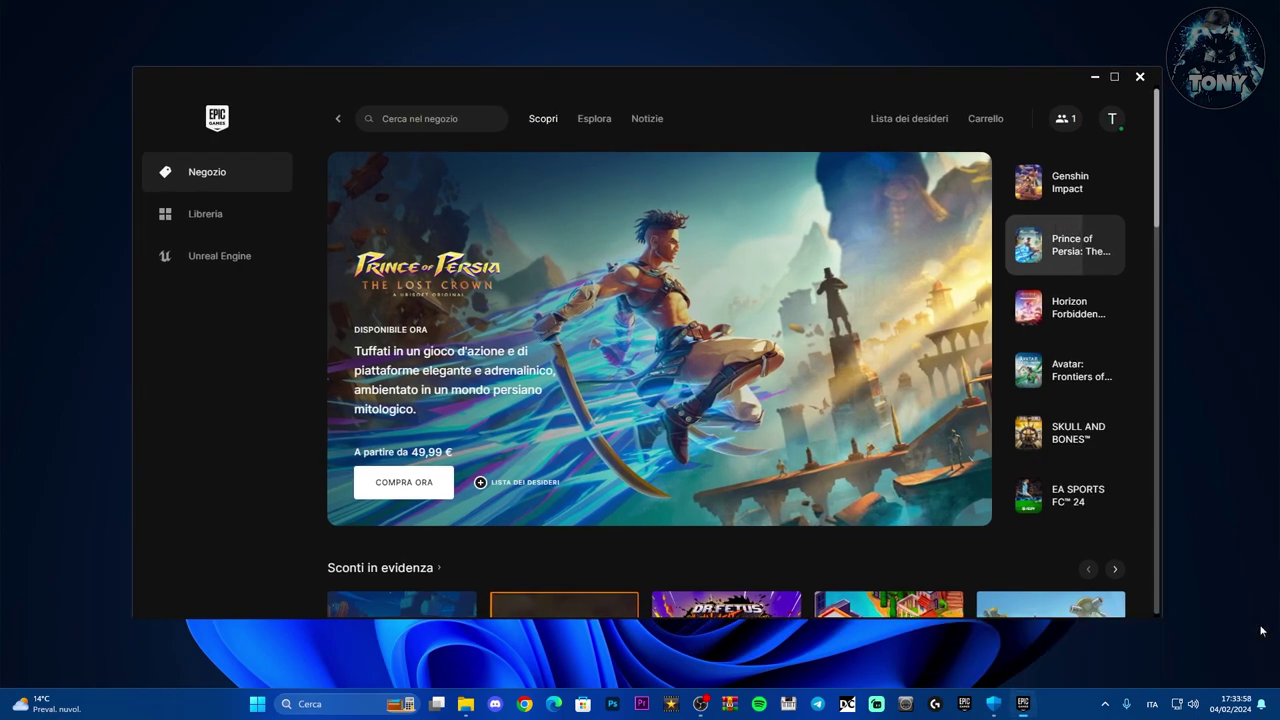